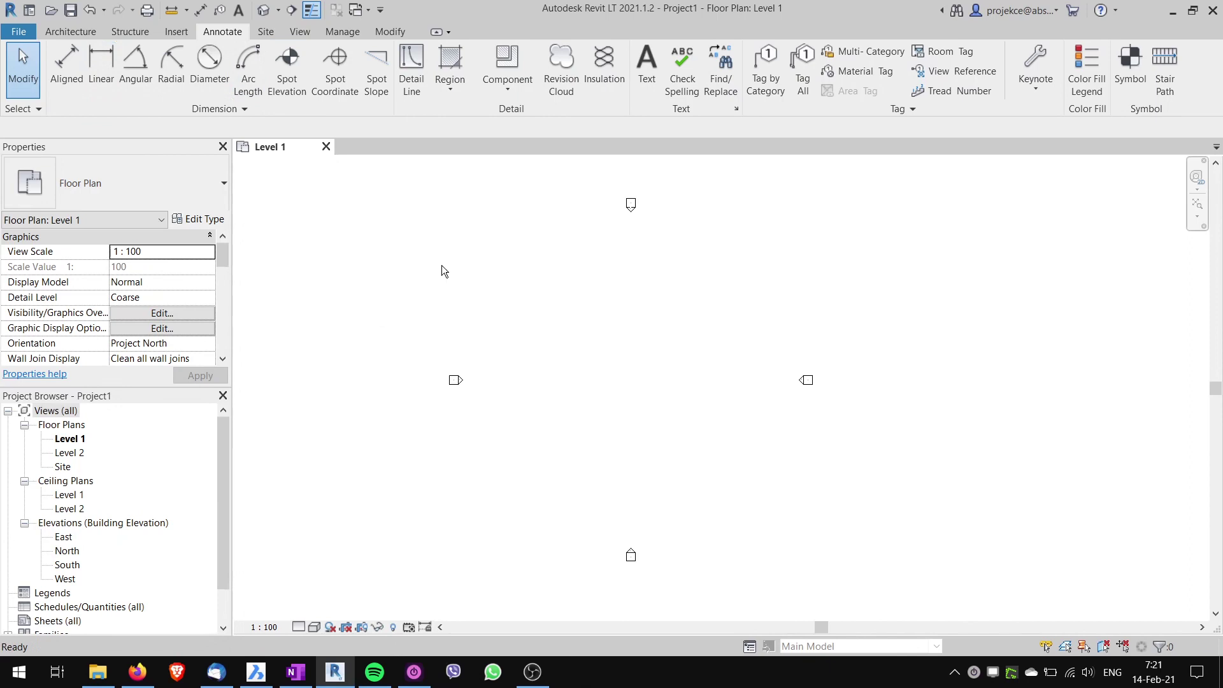
Draw one straight horizontal wall across the Level 1 plan with the WA Wall tool
{"action": "key", "text": "w"}
{"action": "key", "text": "a"}
{"action": "left_click", "coordinate": [494, 335]}
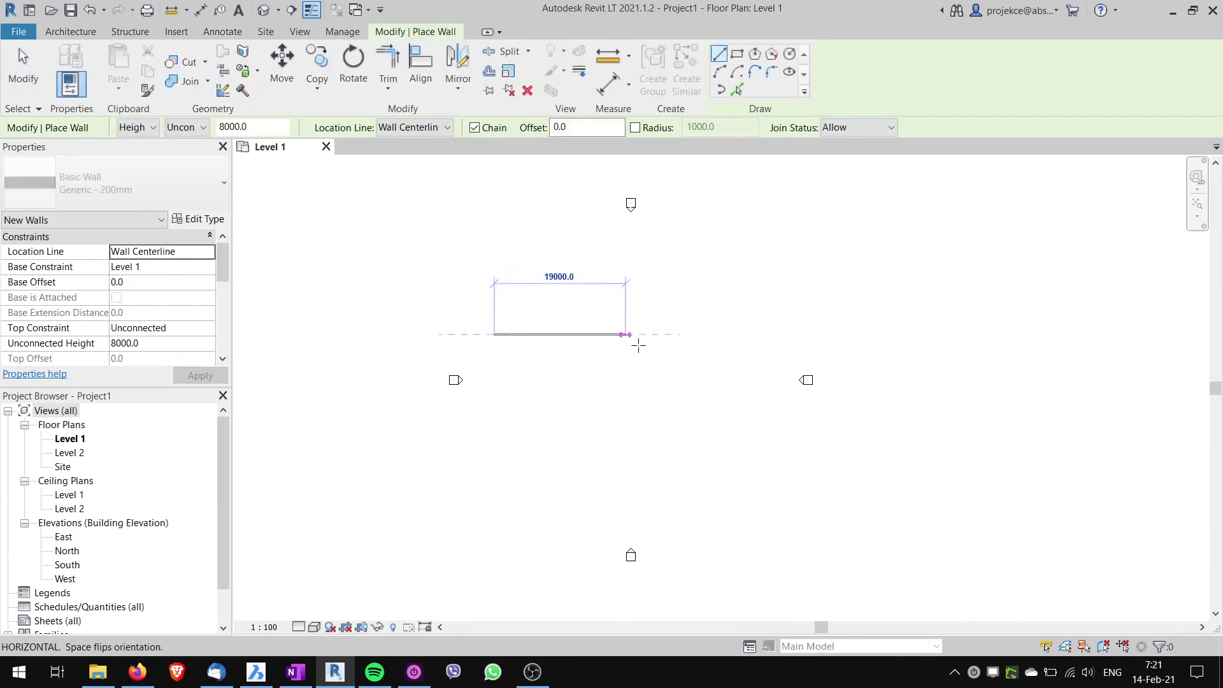
{"action": "left_click", "coordinate": [647, 334]}
{"action": "key", "text": "Escape"}
{"action": "key", "text": "Escape"}
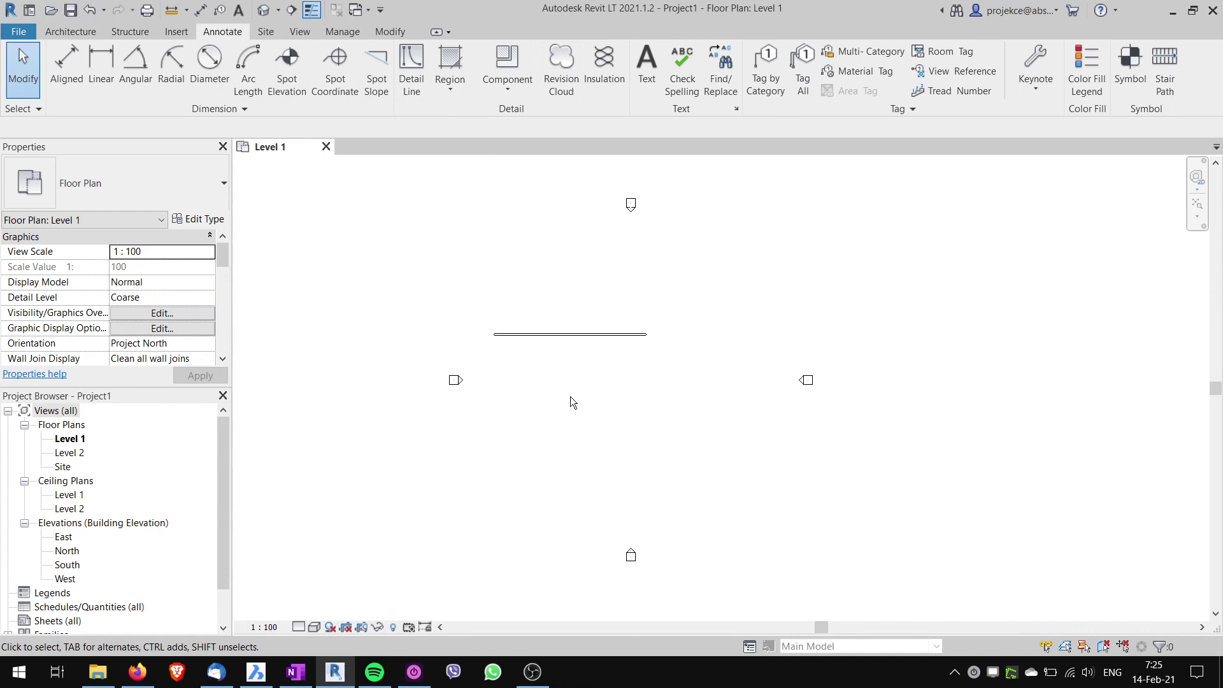
Open the Keyboard Shortcuts dialog from Options > User Interface
{"action": "left_click", "coordinate": [29, 33]}
{"action": "scroll", "coordinate": [211, 331], "scroll_direction": "down", "scroll_amount": 1}
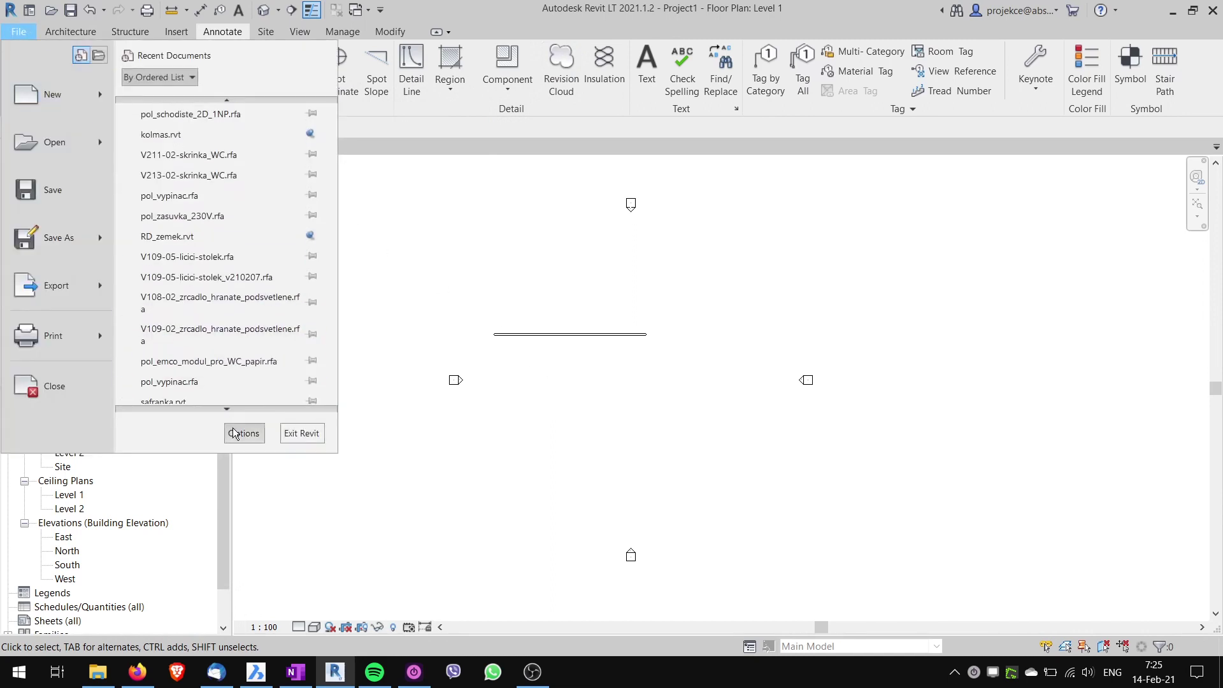
{"action": "left_click", "coordinate": [232, 427]}
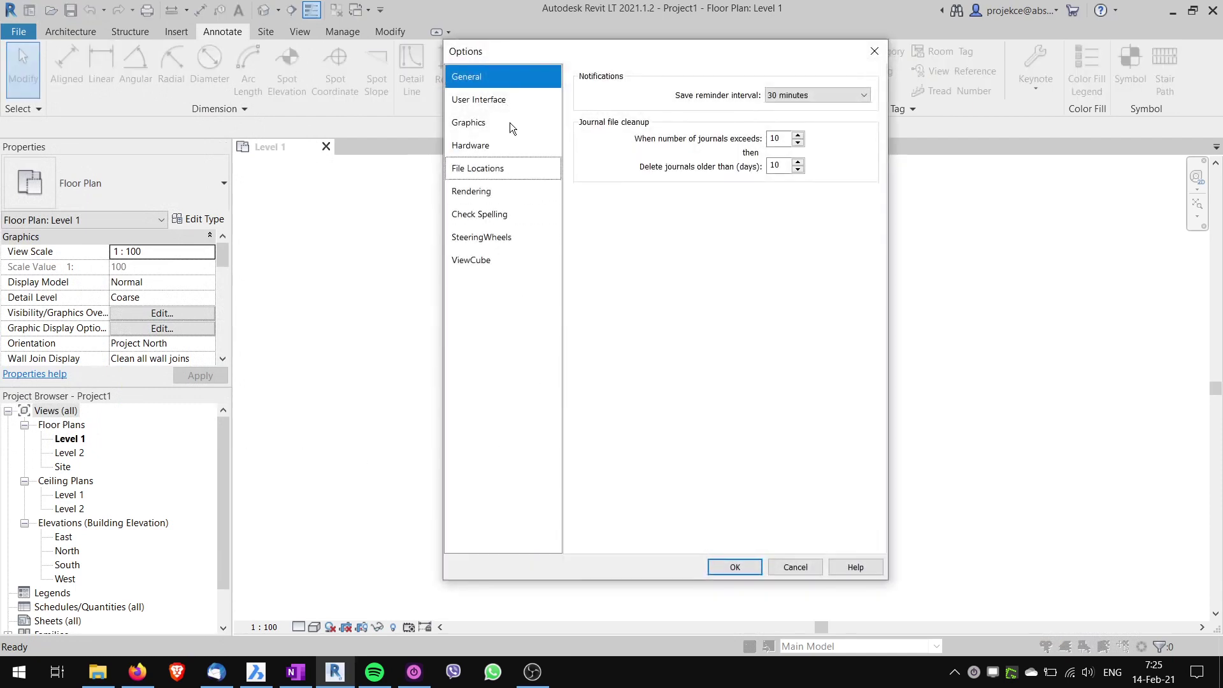
{"action": "left_click", "coordinate": [494, 101]}
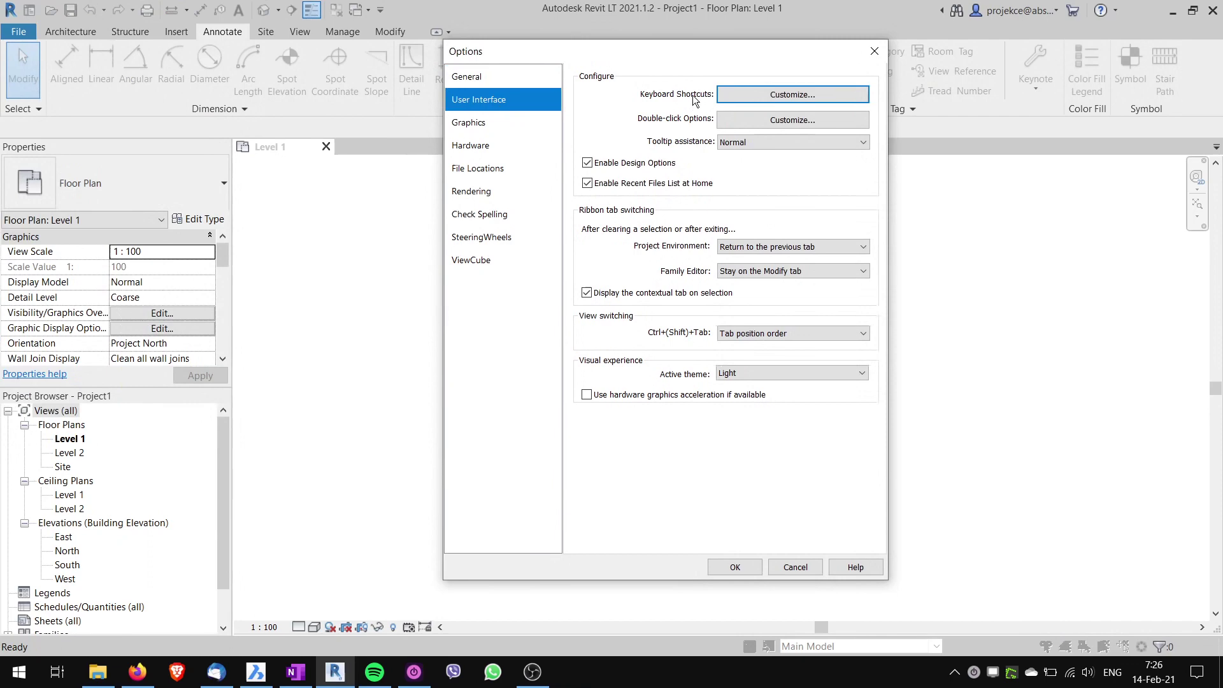
{"action": "left_click", "coordinate": [763, 97]}
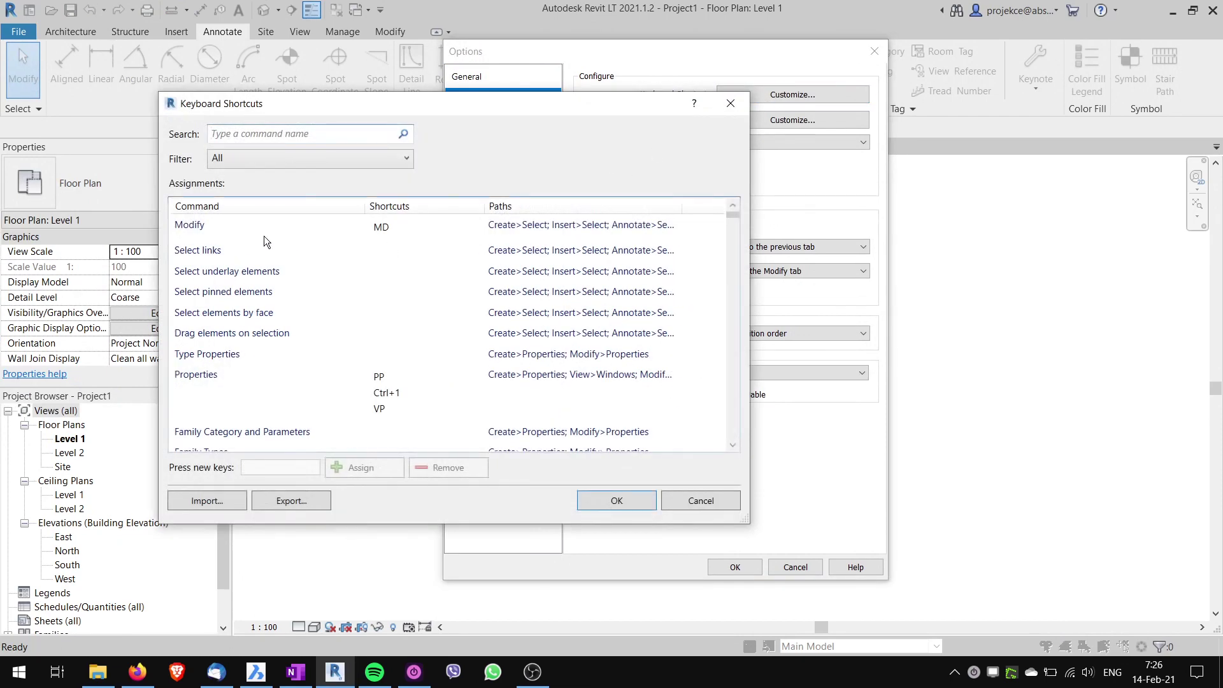
Scroll through the command list to review the existing shortcut assignments
{"action": "scroll", "coordinate": [248, 283], "scroll_direction": "down", "scroll_amount": 8}
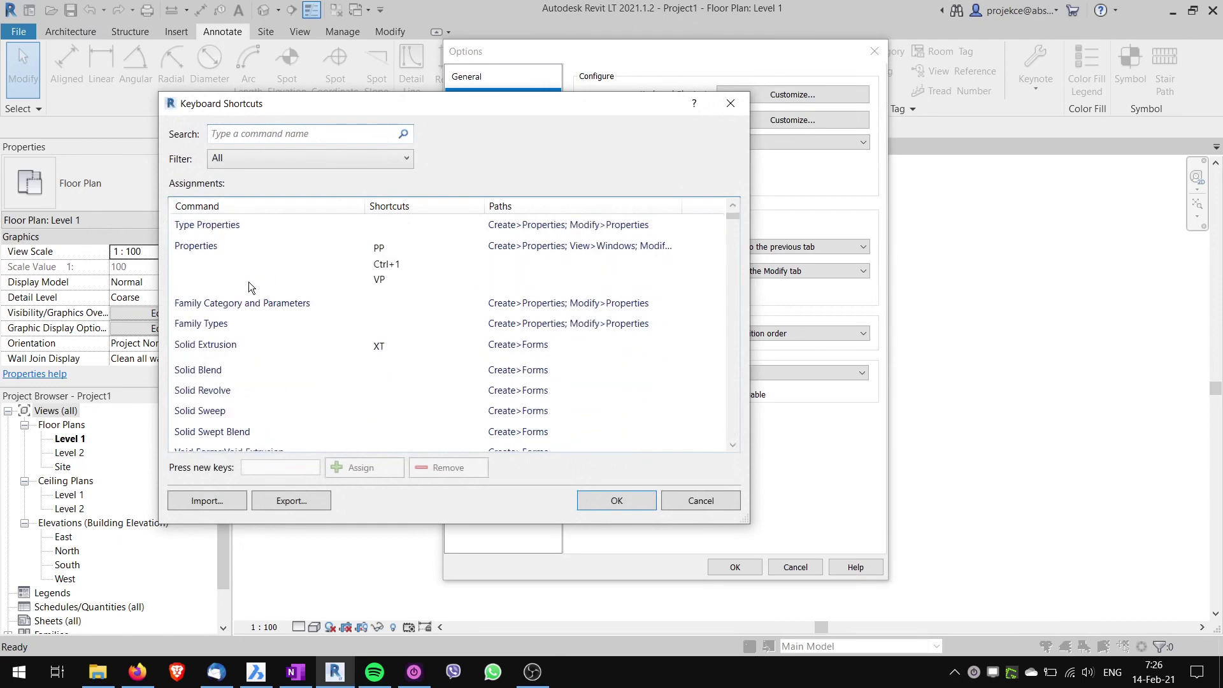
{"action": "scroll", "coordinate": [246, 281], "scroll_direction": "down", "scroll_amount": 10}
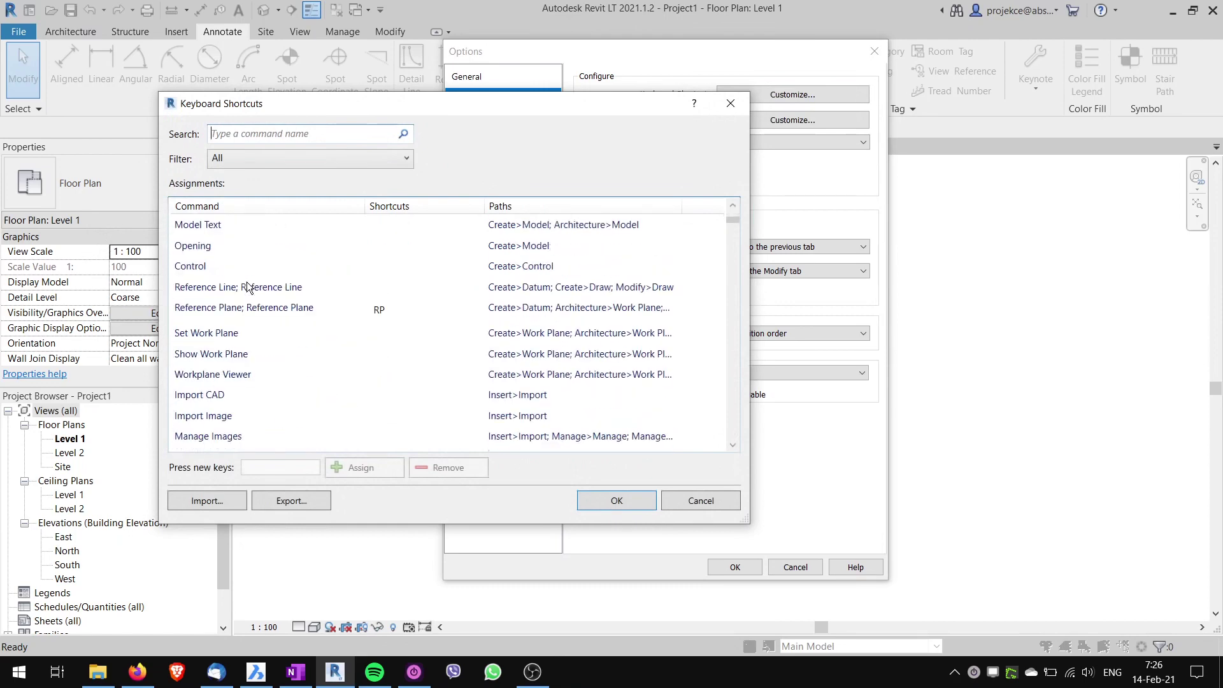
{"action": "scroll", "coordinate": [248, 287], "scroll_direction": "up", "scroll_amount": 1}
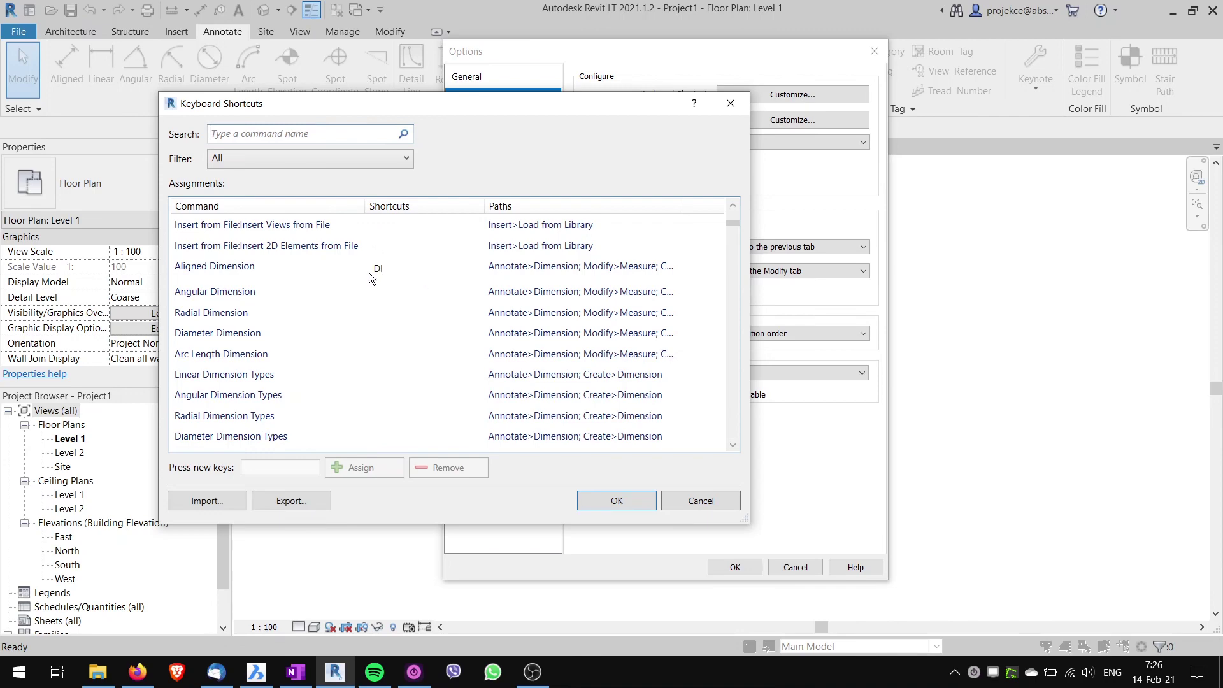
{"action": "scroll", "coordinate": [322, 297], "scroll_direction": "down", "scroll_amount": 6}
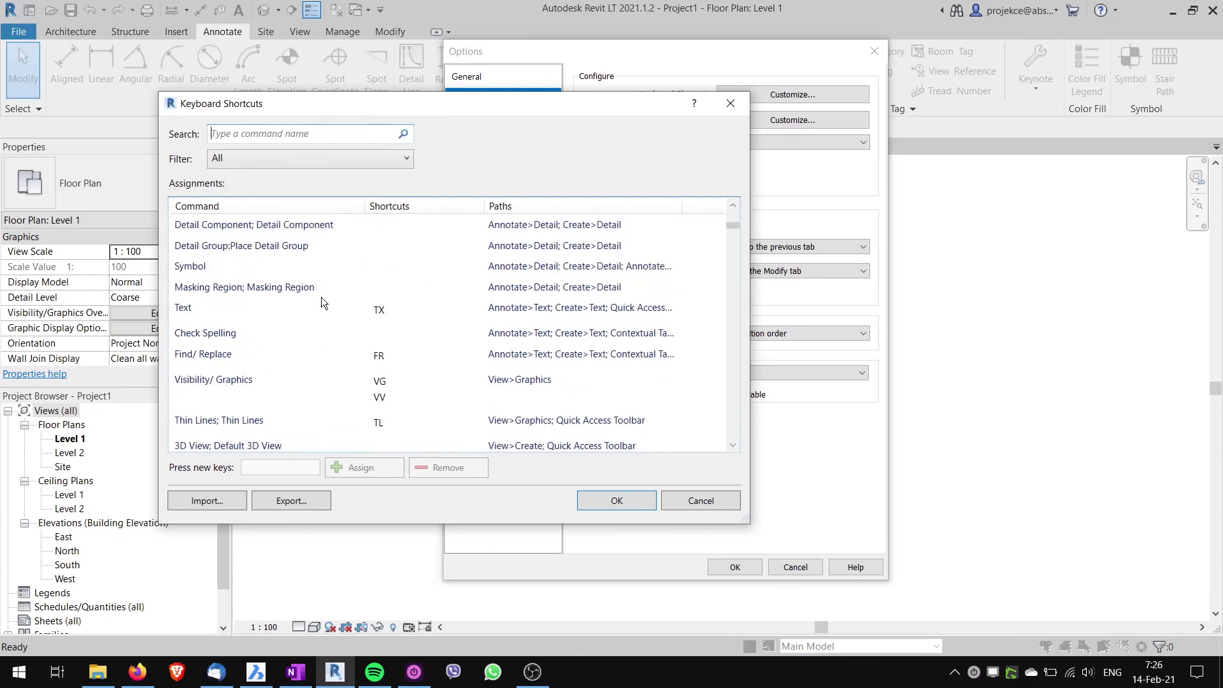
{"action": "scroll", "coordinate": [321, 297], "scroll_direction": "down", "scroll_amount": 5}
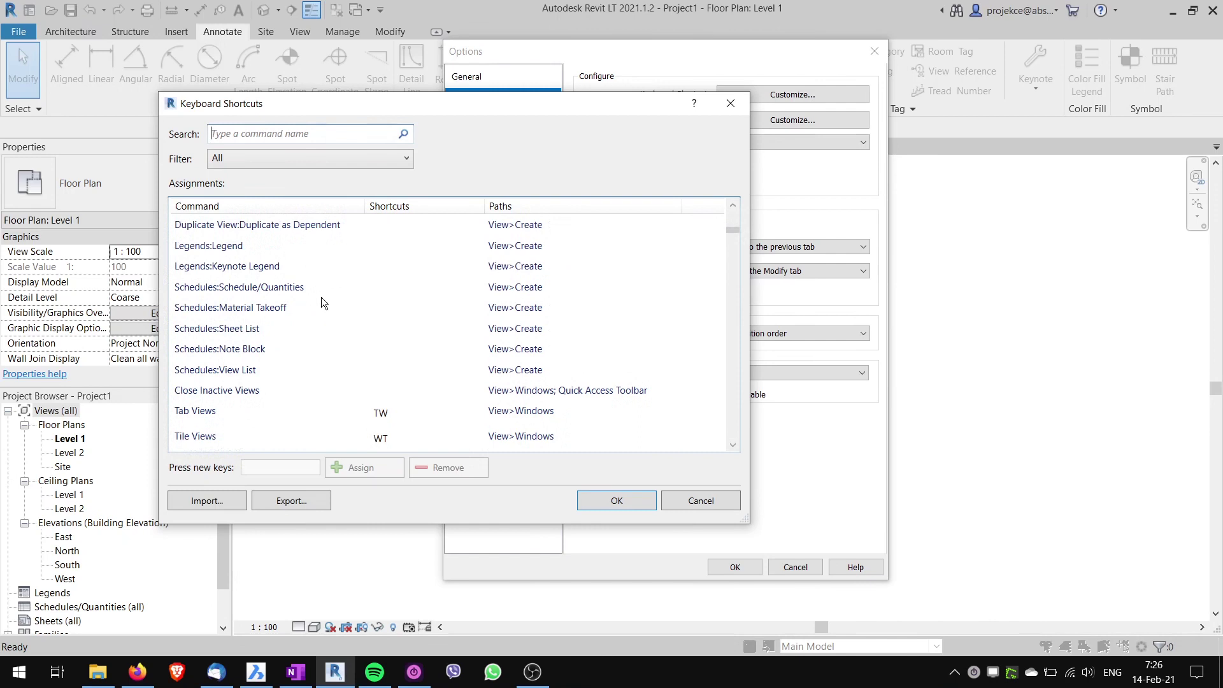
Search 'revis', assign shortcut RV to Revision Cloud, and save the change
{"action": "left_click", "coordinate": [232, 131]}
{"action": "type", "text": "revis"}
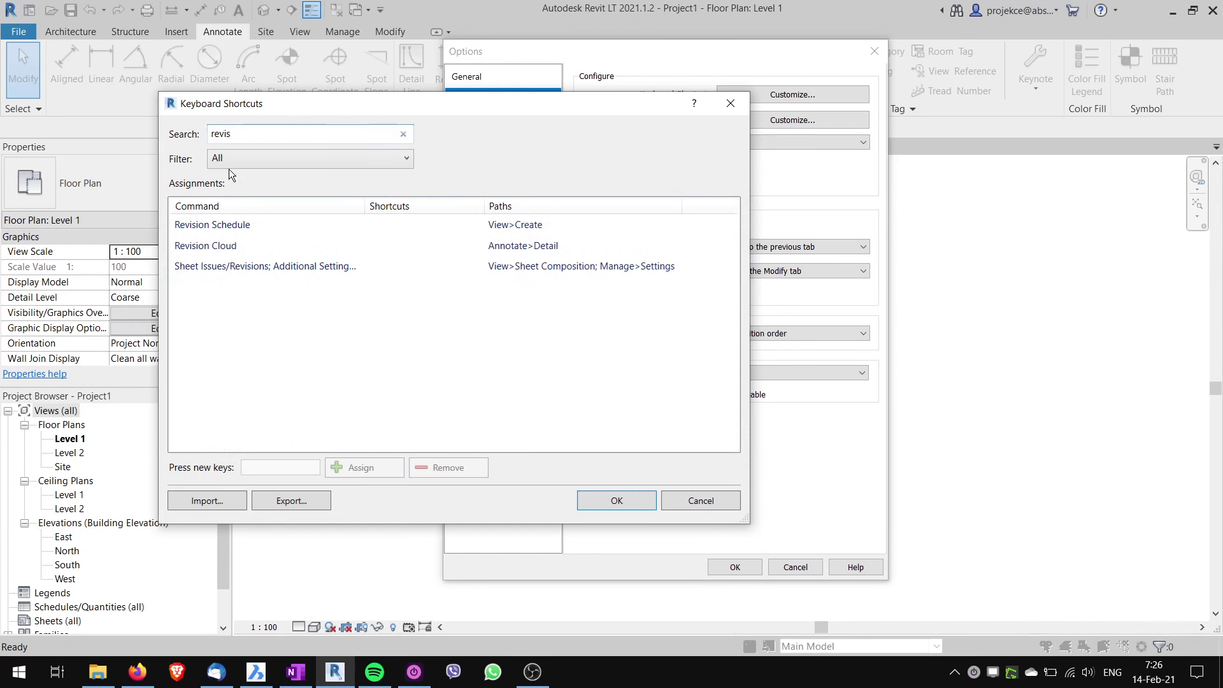
{"action": "left_click", "coordinate": [215, 252]}
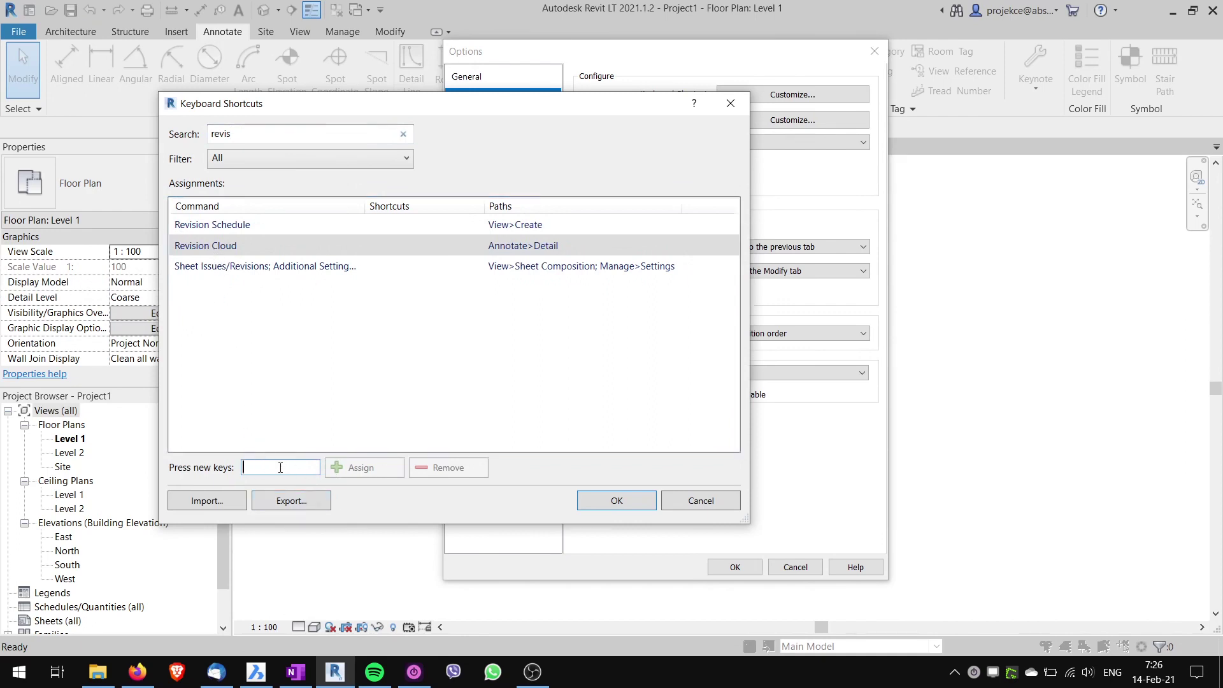
{"action": "type", "text": "RV"}
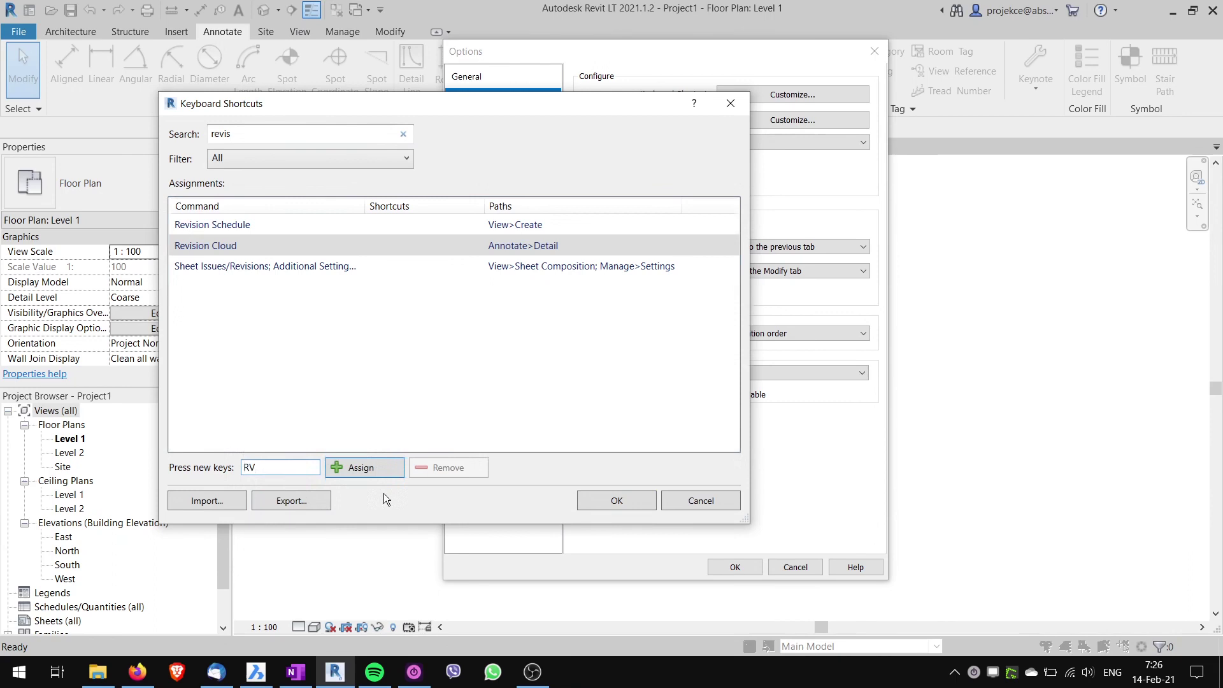
{"action": "left_click", "coordinate": [340, 468]}
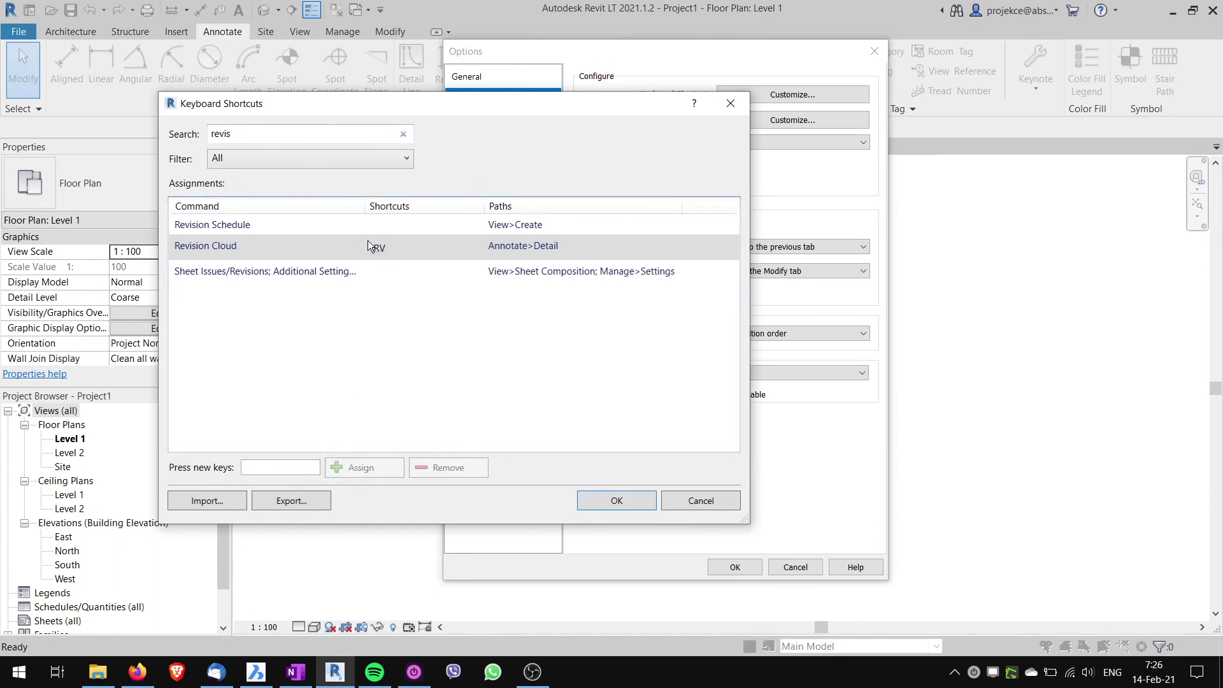
{"action": "left_click", "coordinate": [607, 496]}
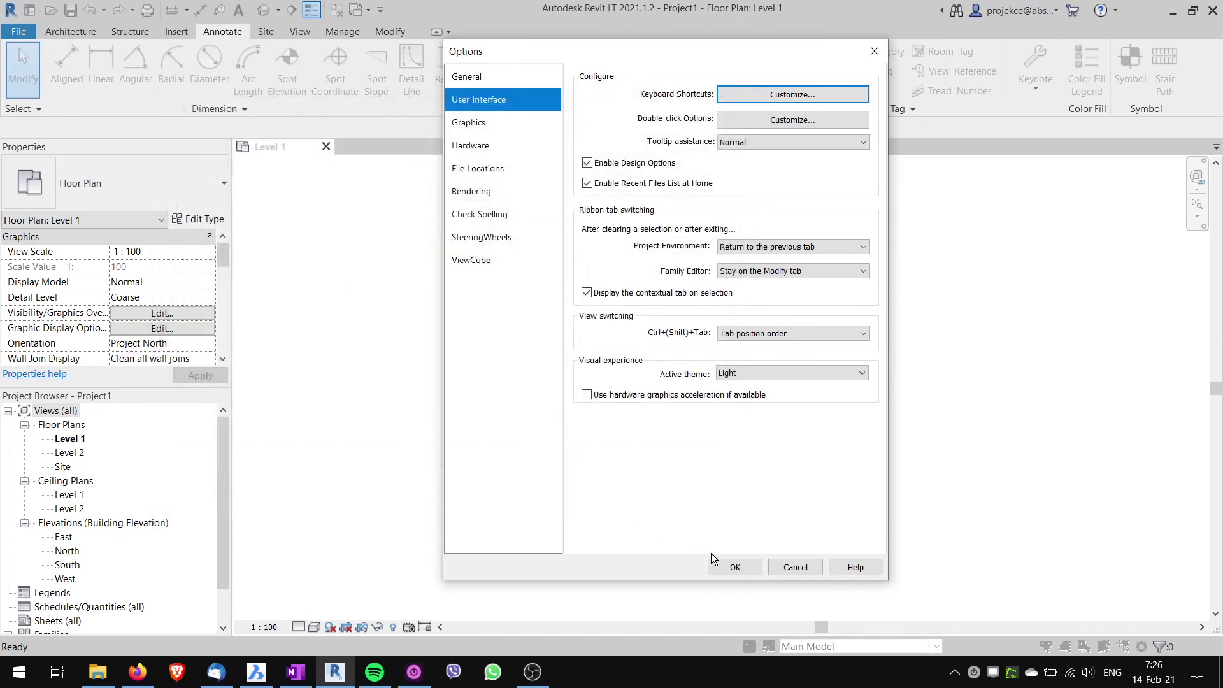
Sketch a rectangular revision cloud around the wall and finish the sketch
{"action": "left_click", "coordinate": [732, 567]}
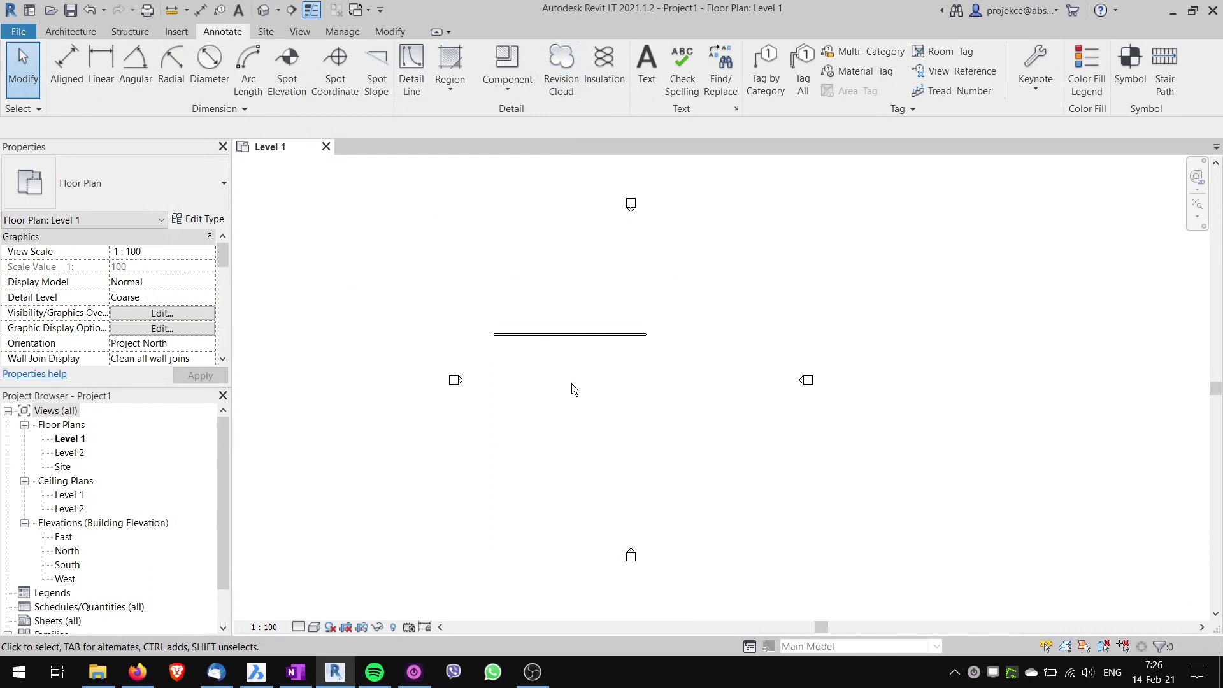
{"action": "key", "text": "r"}
{"action": "key", "text": "c"}
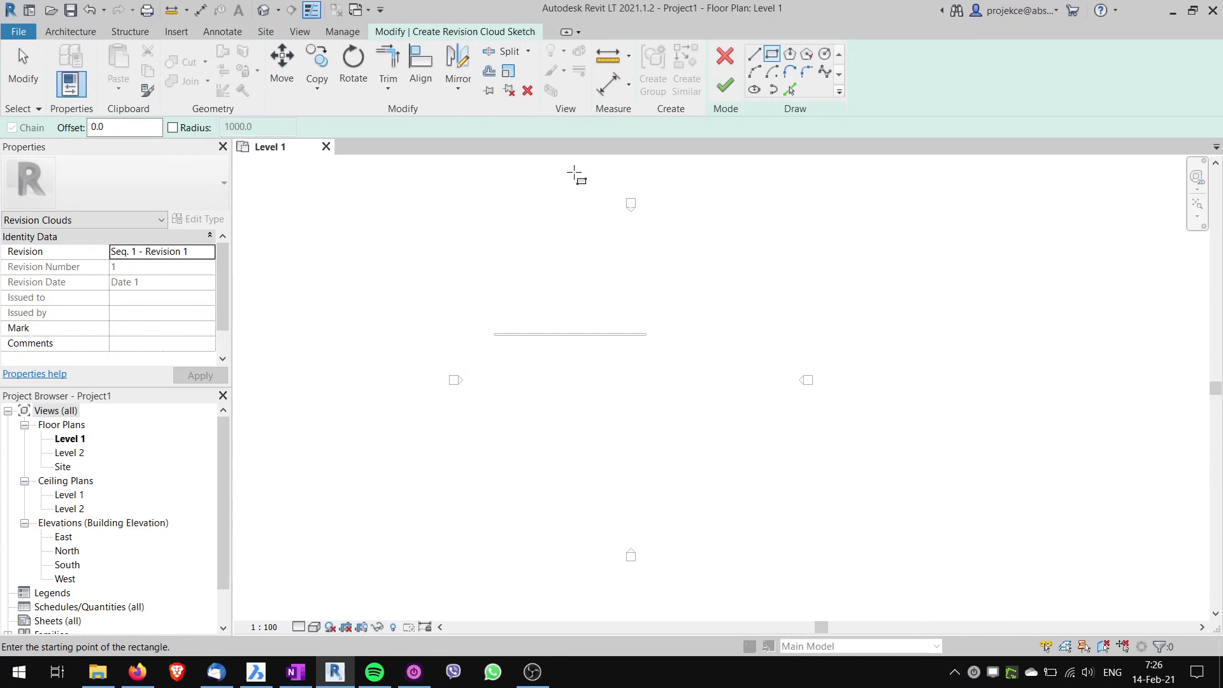
{"action": "left_click", "coordinate": [484, 298]}
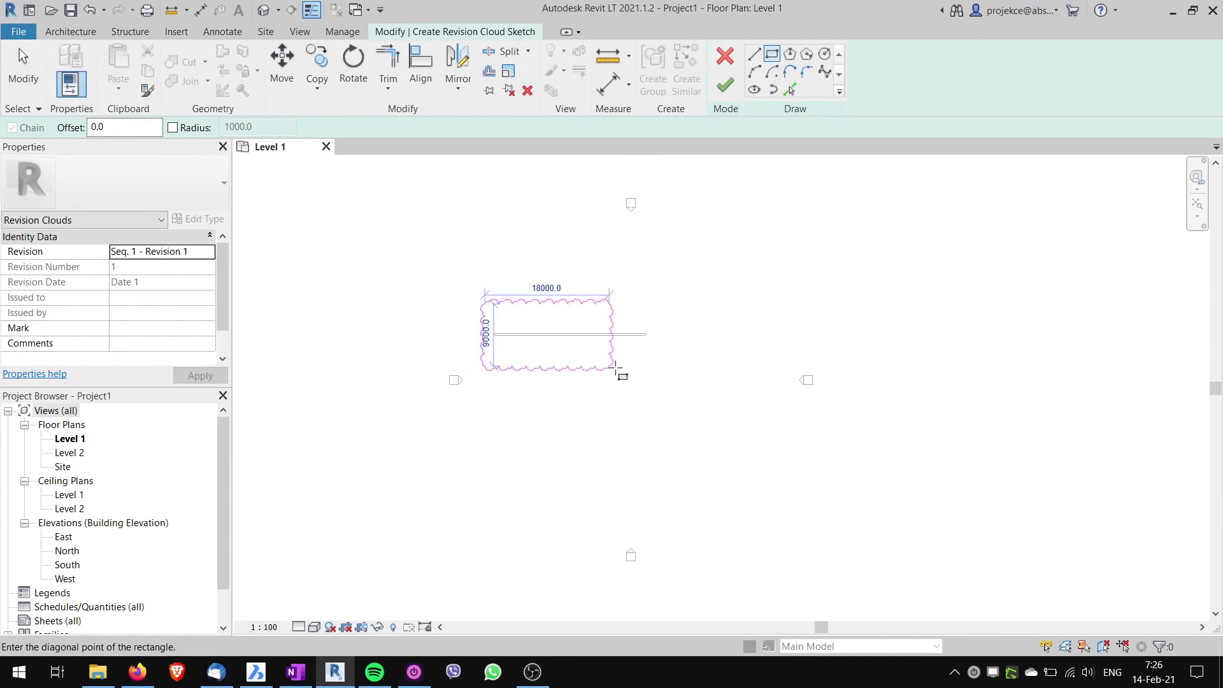
{"action": "left_click", "coordinate": [661, 362]}
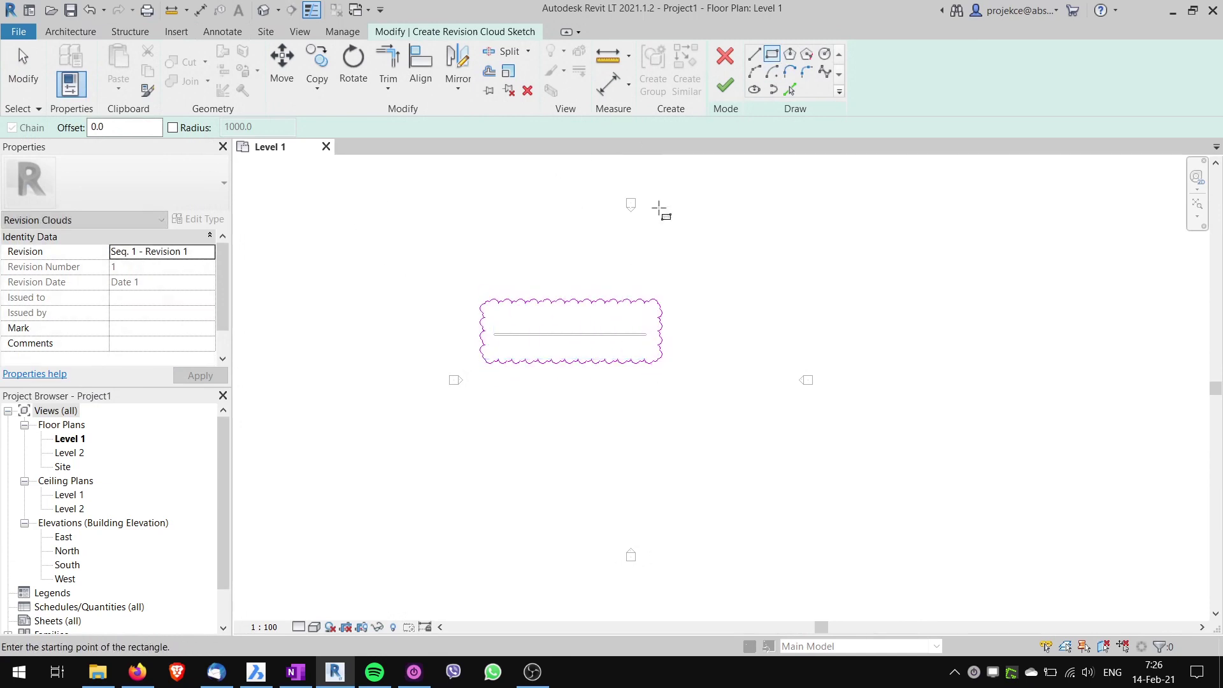
{"action": "left_click", "coordinate": [726, 87]}
{"action": "left_click", "coordinate": [546, 227]}
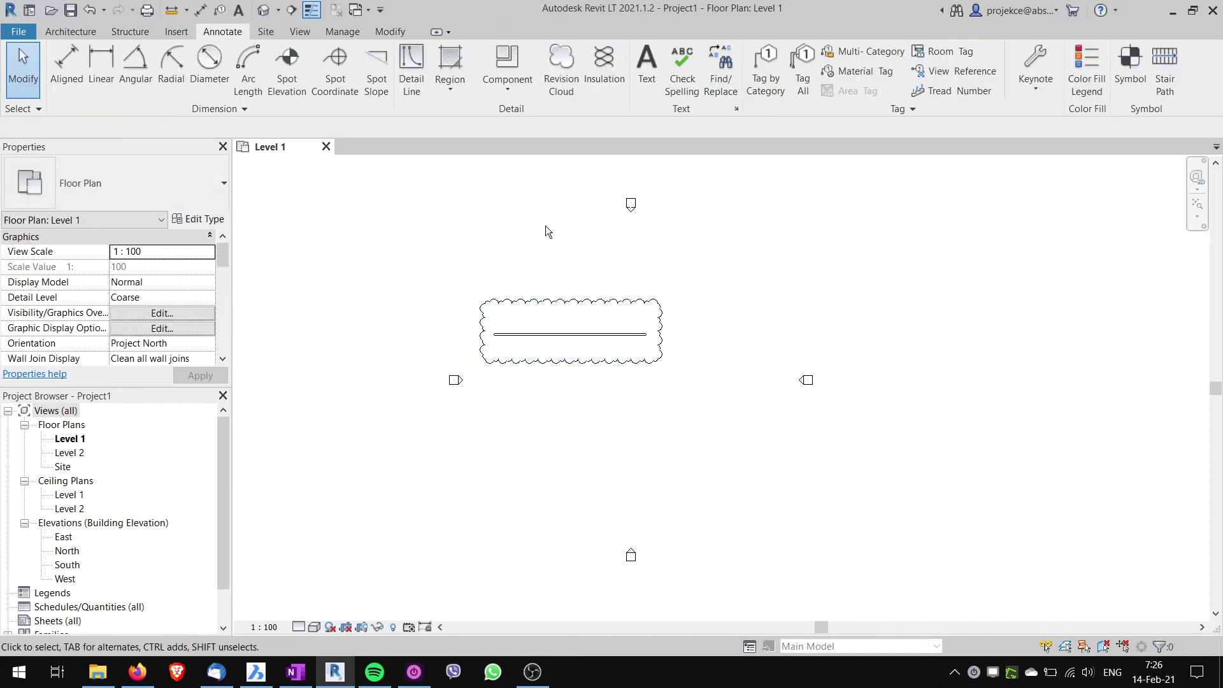
Reopen the Keyboard Shortcuts settings via Options > User Interface
{"action": "left_click", "coordinate": [25, 37]}
{"action": "left_click", "coordinate": [257, 432]}
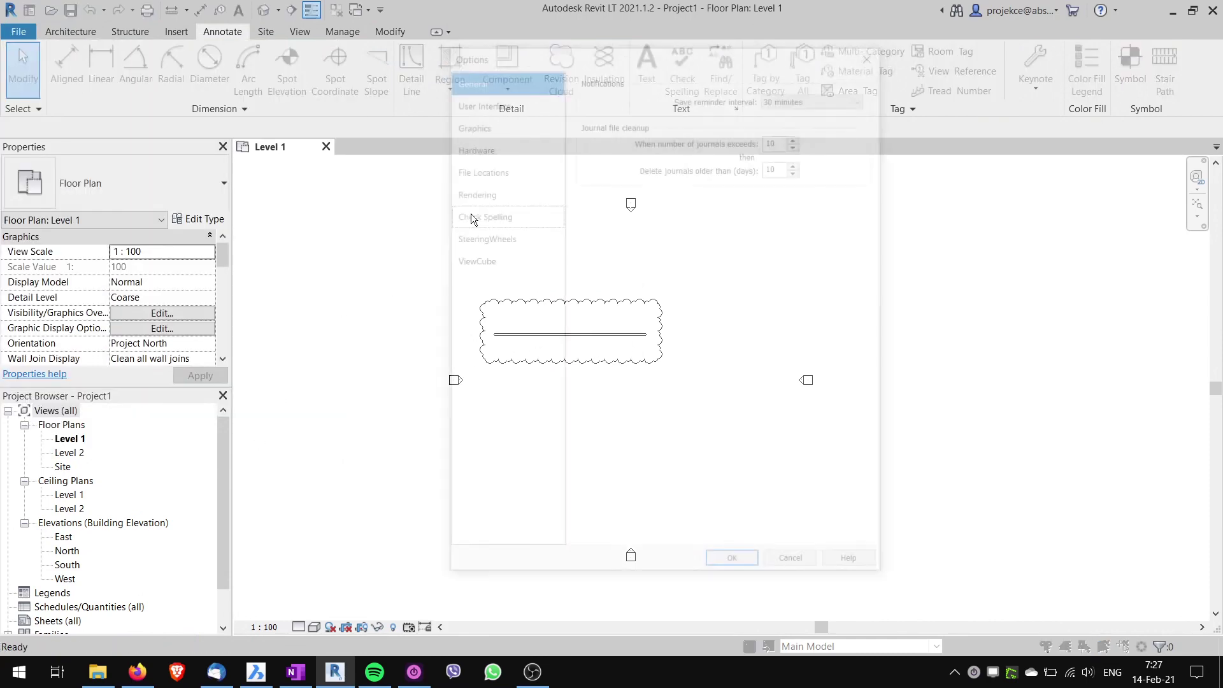
{"action": "left_click", "coordinate": [479, 100]}
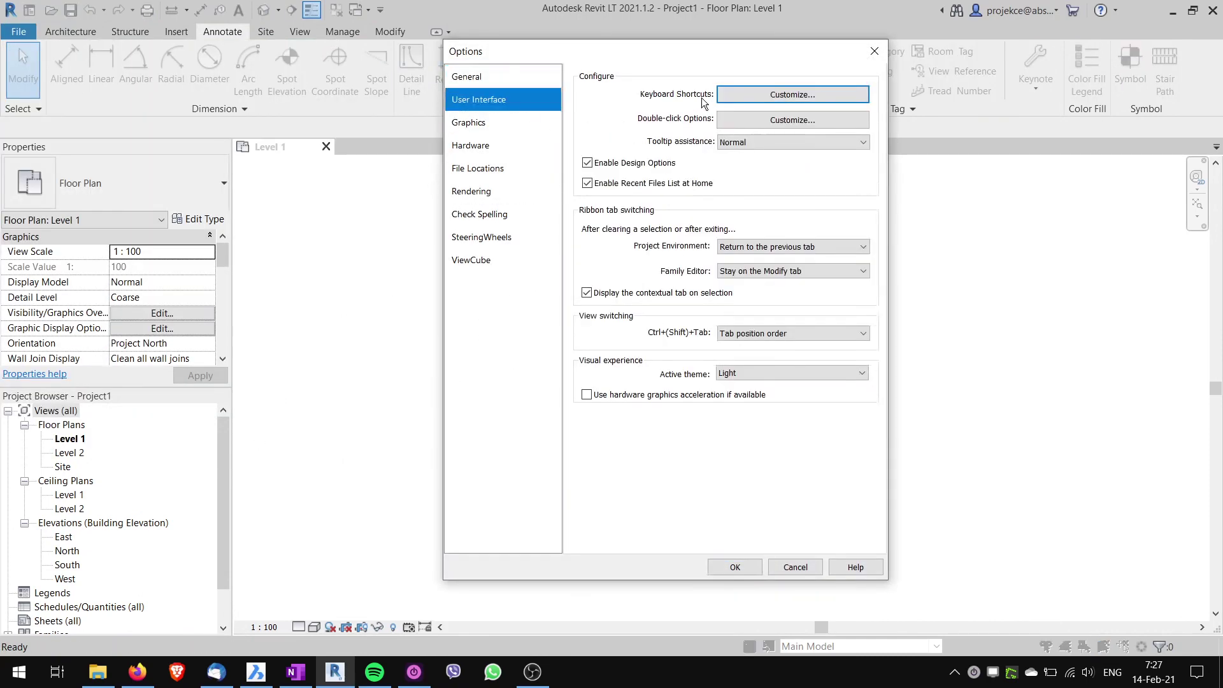
{"action": "left_click", "coordinate": [738, 94]}
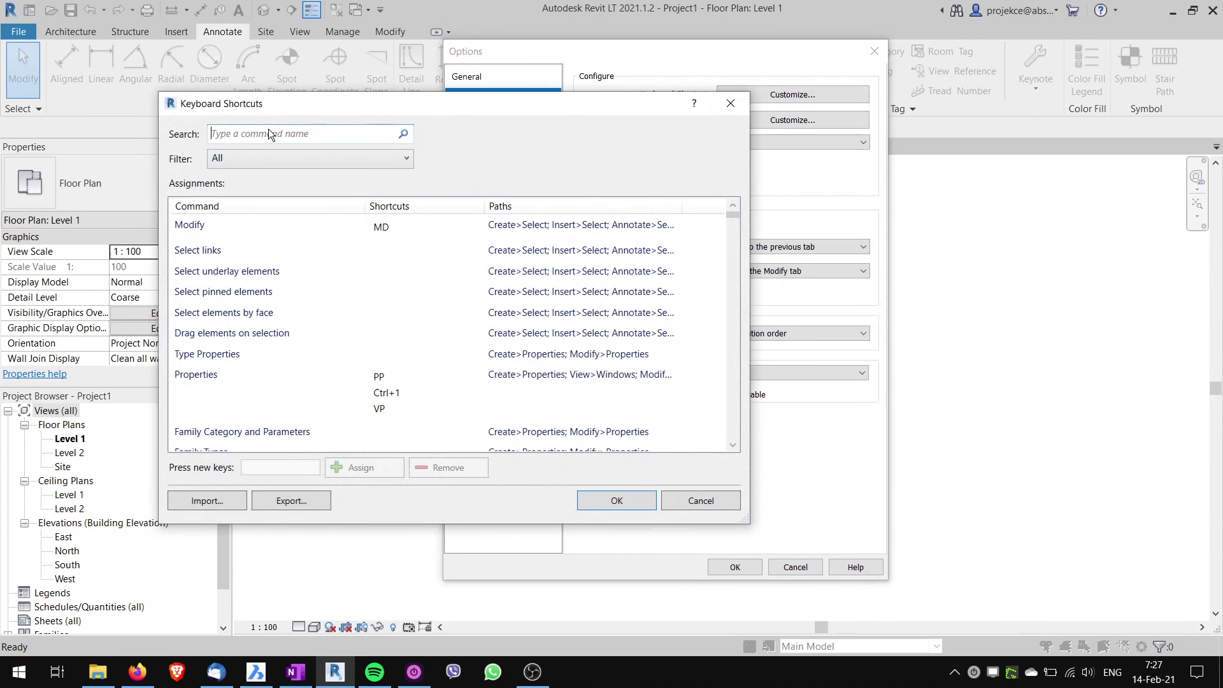
Give Revision Cloud shortcut RVT, remove the old RV, and confirm both dialogs
{"action": "type", "text": "revisi"}
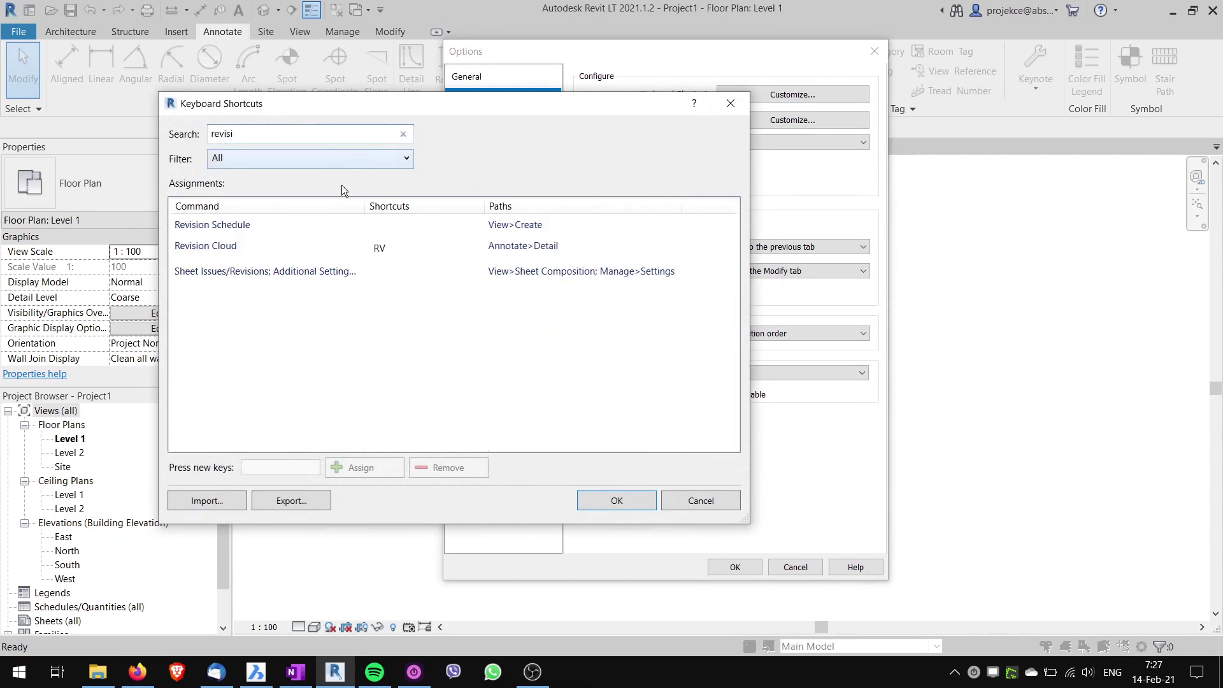
{"action": "left_click", "coordinate": [238, 250]}
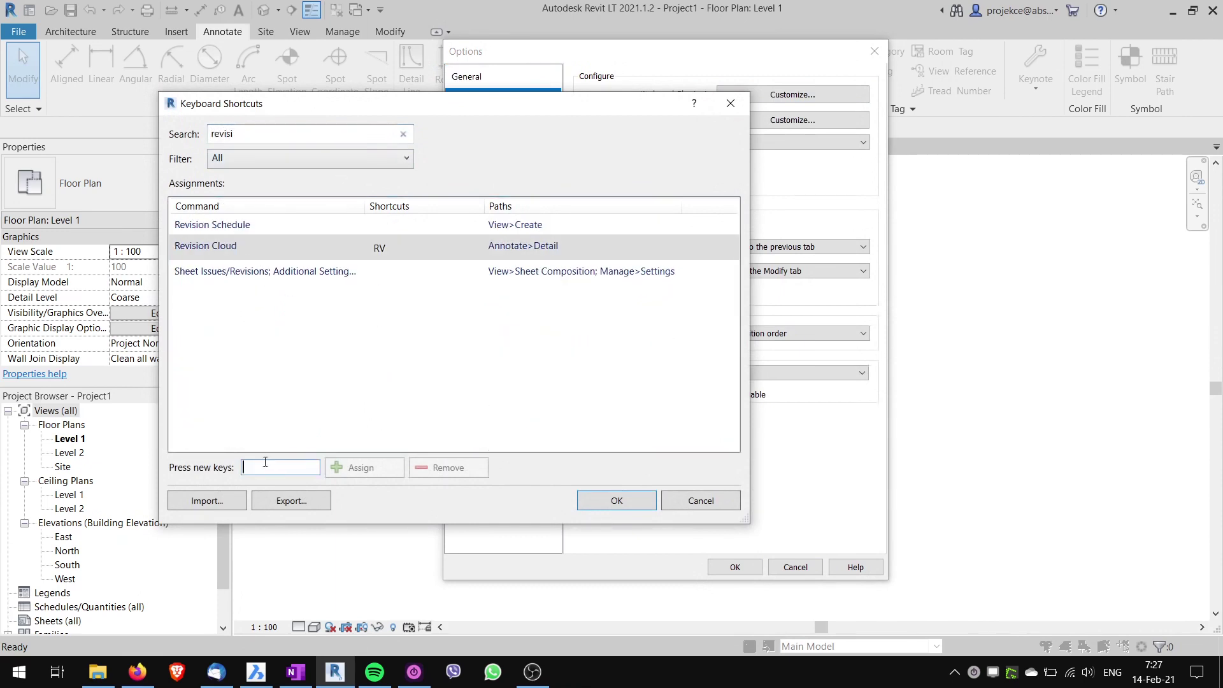
{"action": "type", "text": "RVT"}
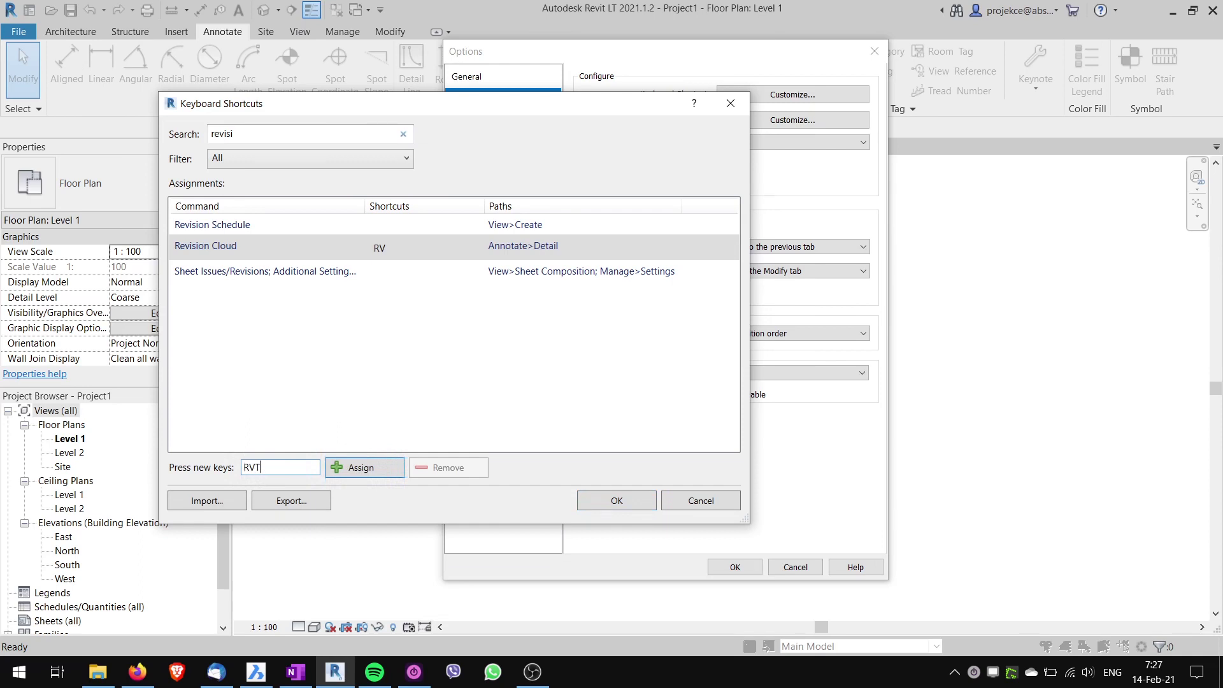
{"action": "left_click", "coordinate": [355, 469]}
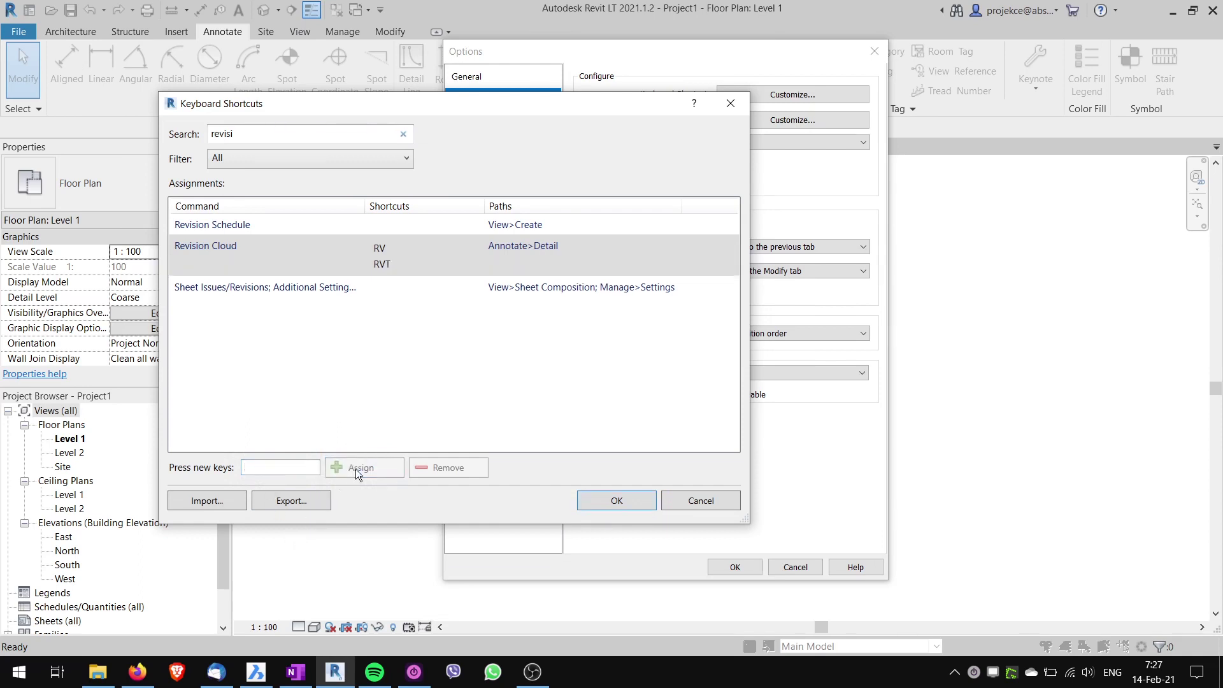
{"action": "left_click", "coordinate": [400, 245]}
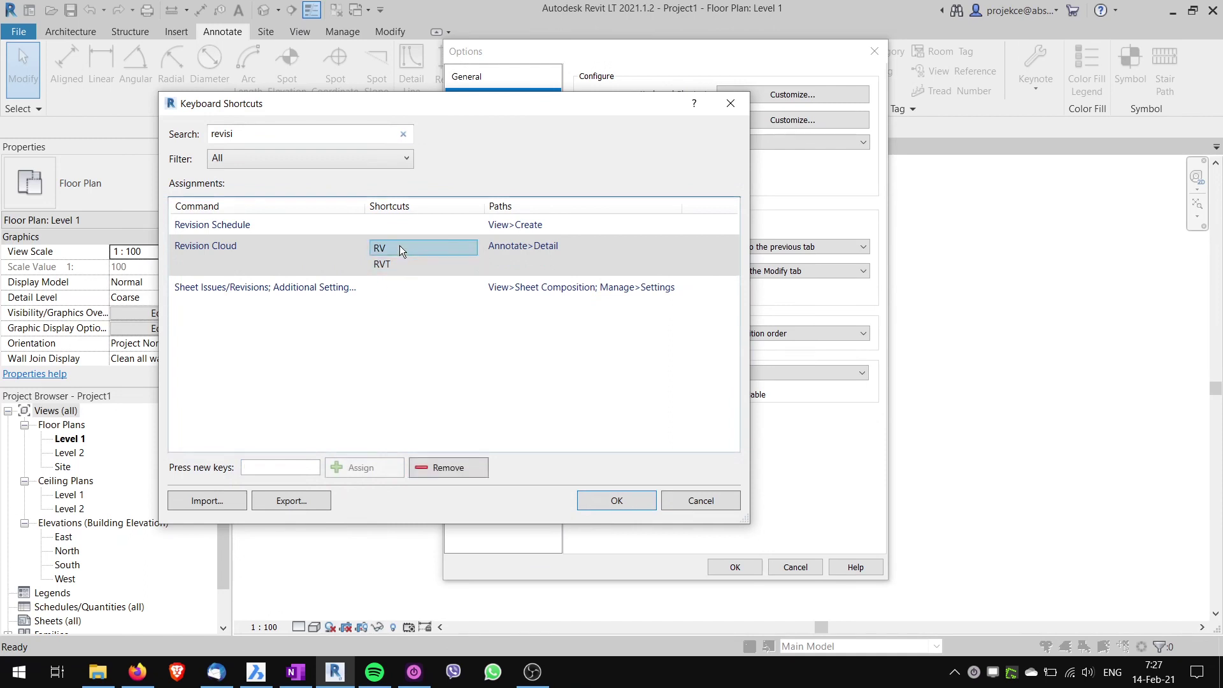
{"action": "left_click", "coordinate": [445, 469]}
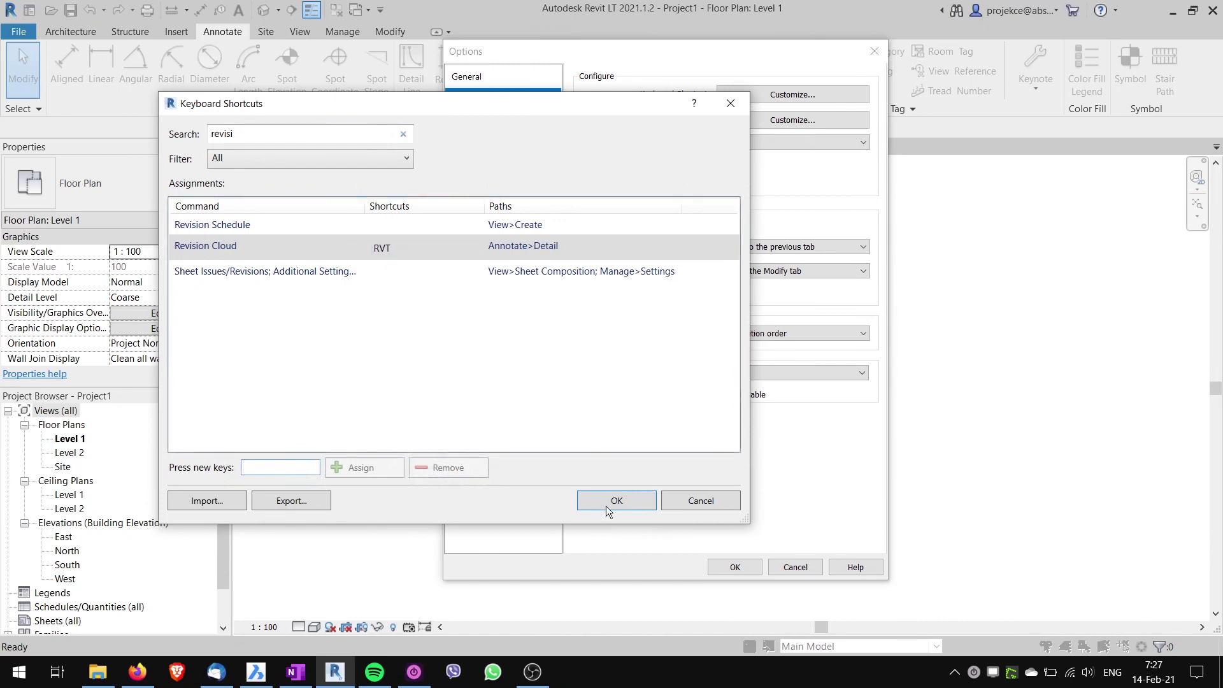
{"action": "left_click", "coordinate": [590, 501]}
{"action": "left_click", "coordinate": [713, 565]}
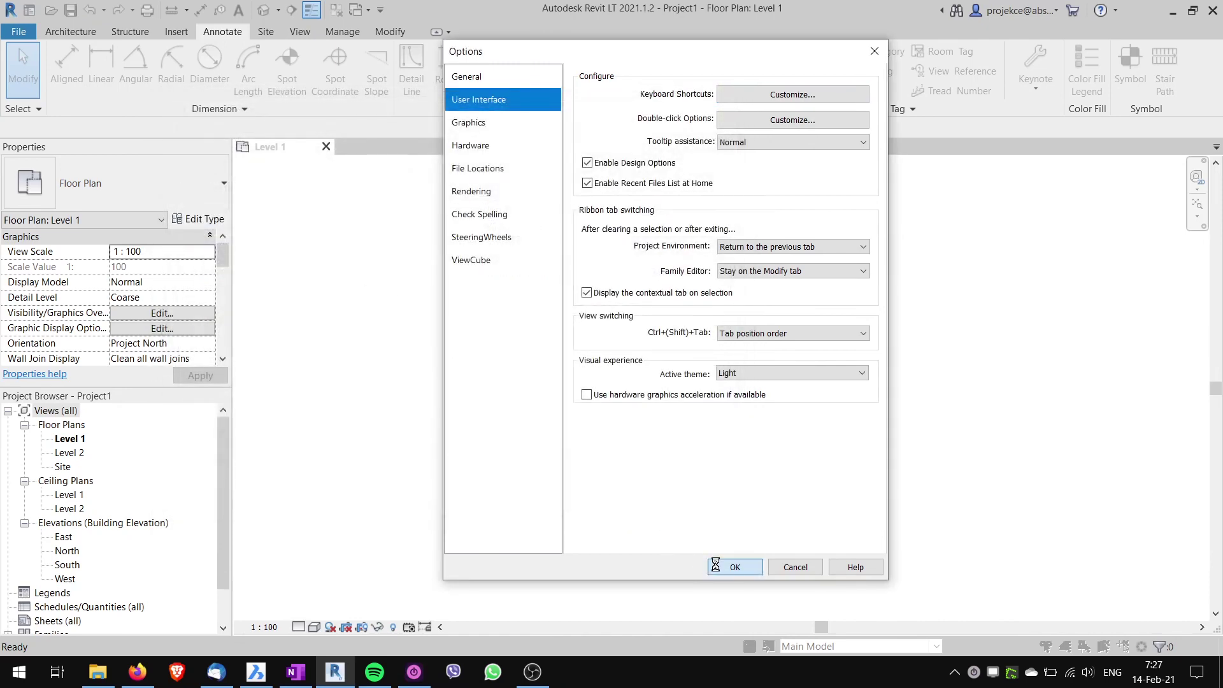
Using RVT, draw a second rectangular revision cloud below the first one
{"action": "key", "text": "r"}
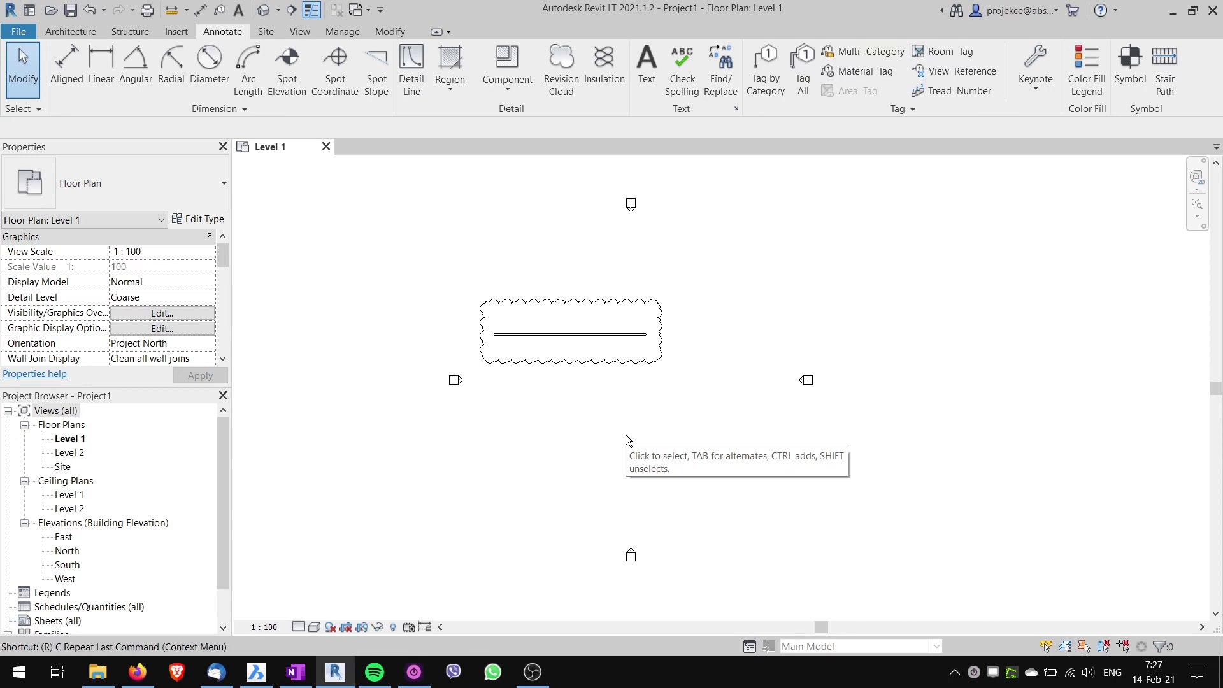
{"action": "key", "text": "v"}
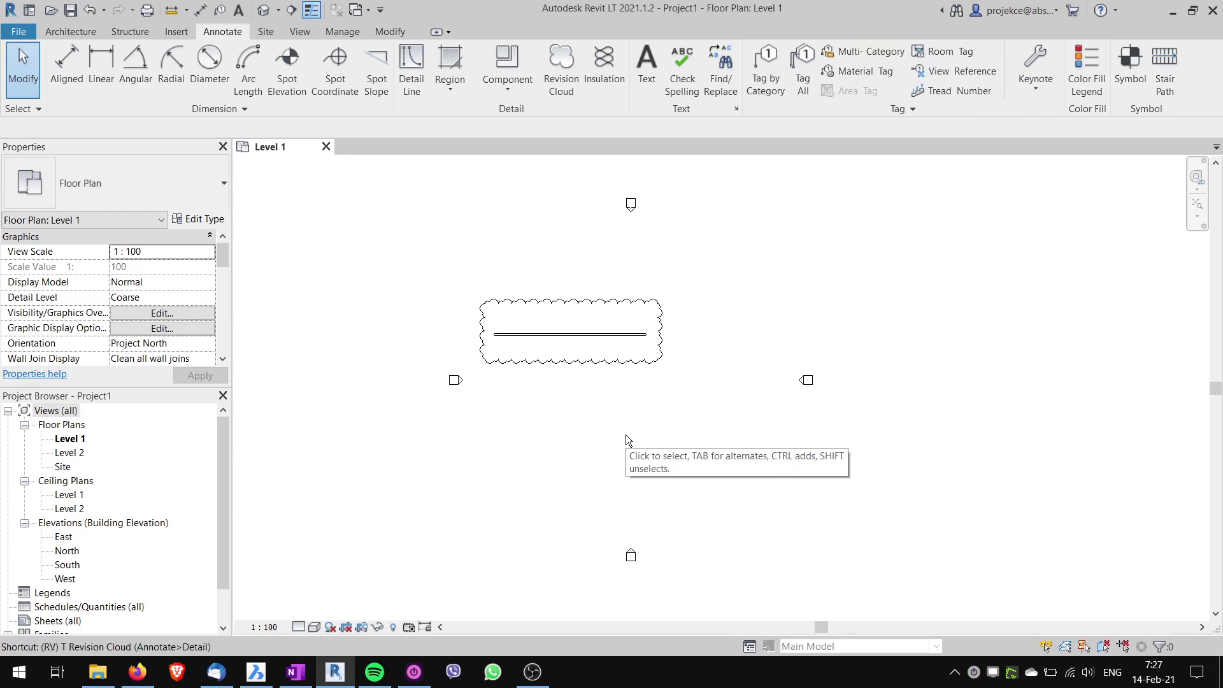
{"action": "key", "text": "t"}
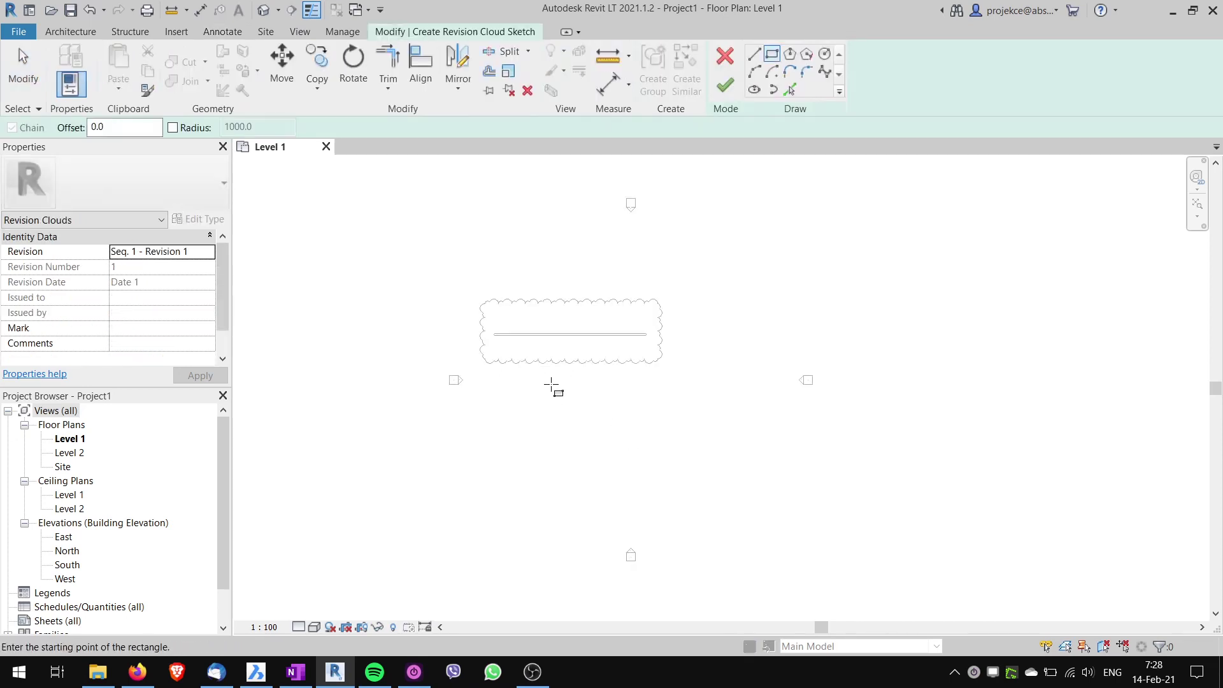
{"action": "left_click", "coordinate": [507, 393]}
{"action": "left_click", "coordinate": [663, 470]}
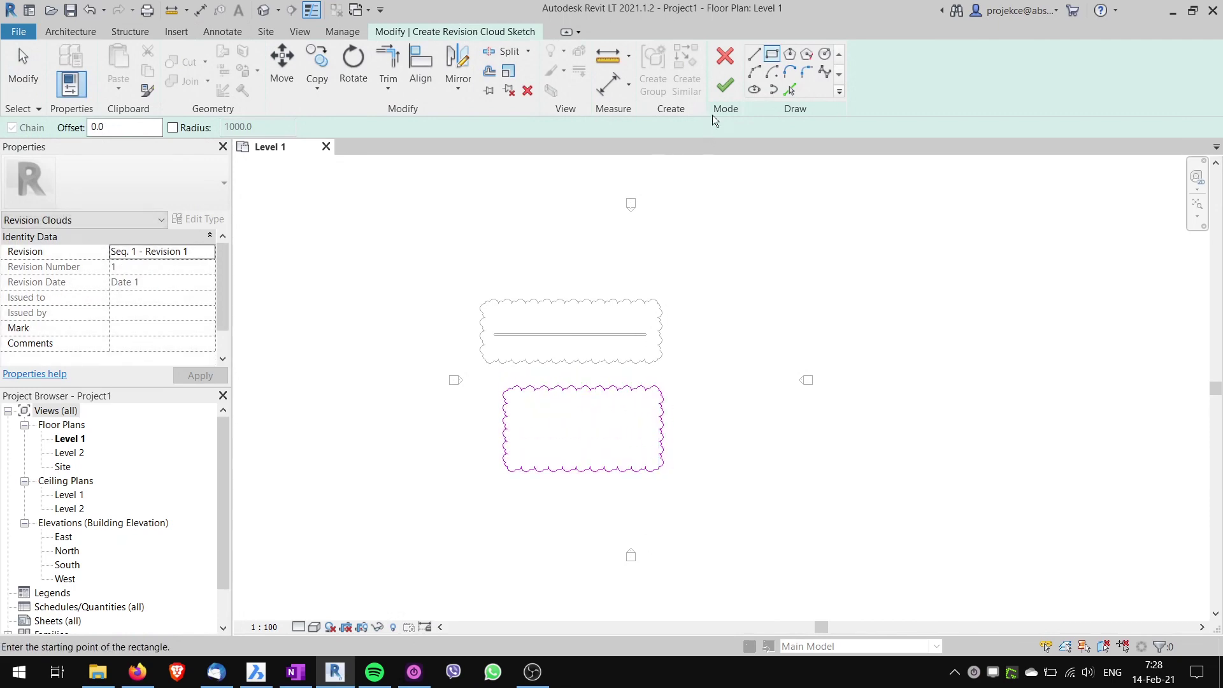
{"action": "left_click", "coordinate": [731, 93]}
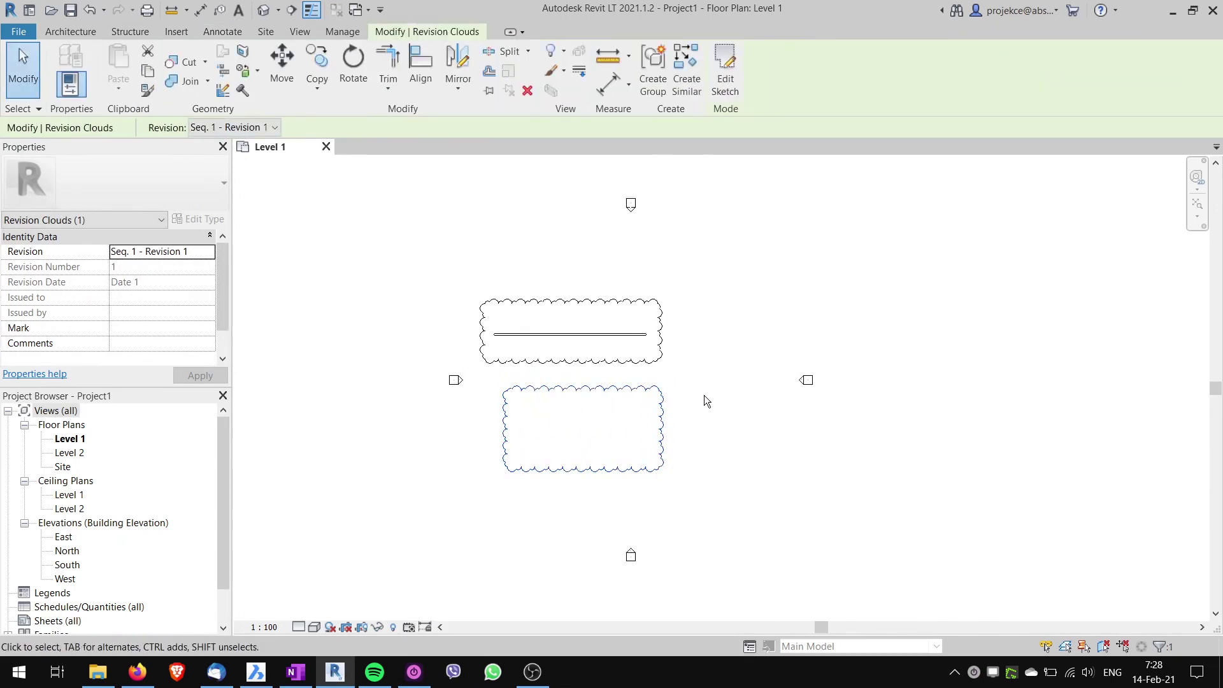
{"action": "left_click", "coordinate": [464, 489]}
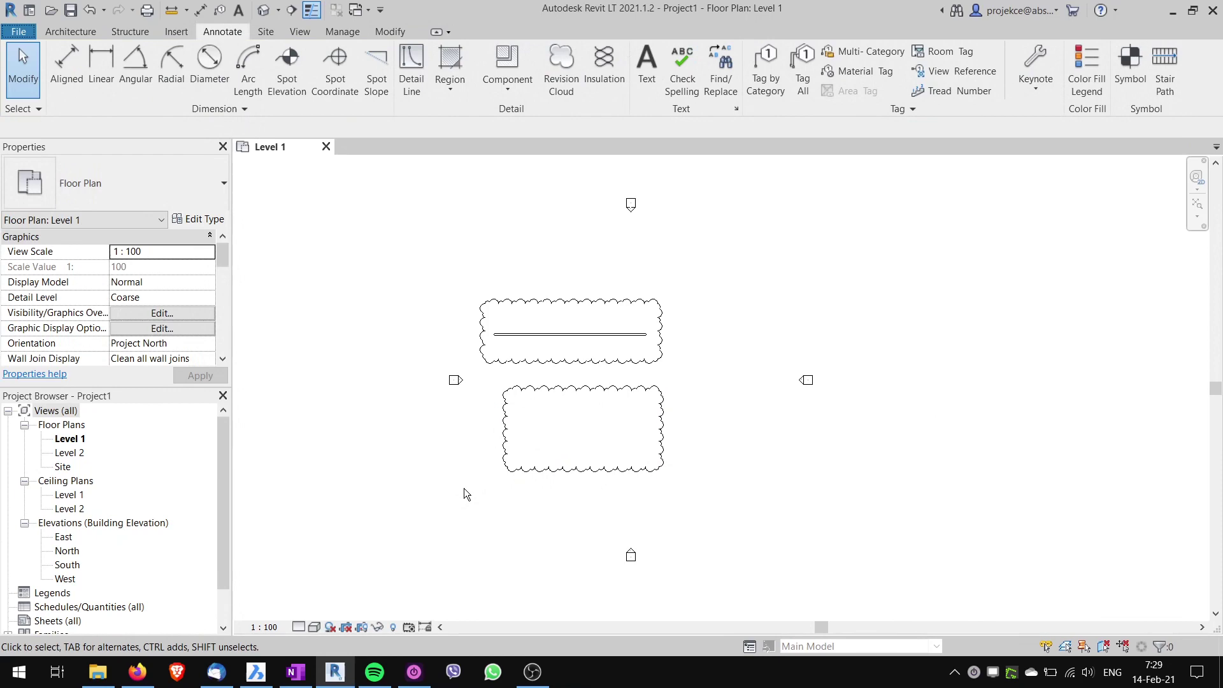
Open Keyboard Shortcuts again from the Options dialog
{"action": "left_click", "coordinate": [19, 31]}
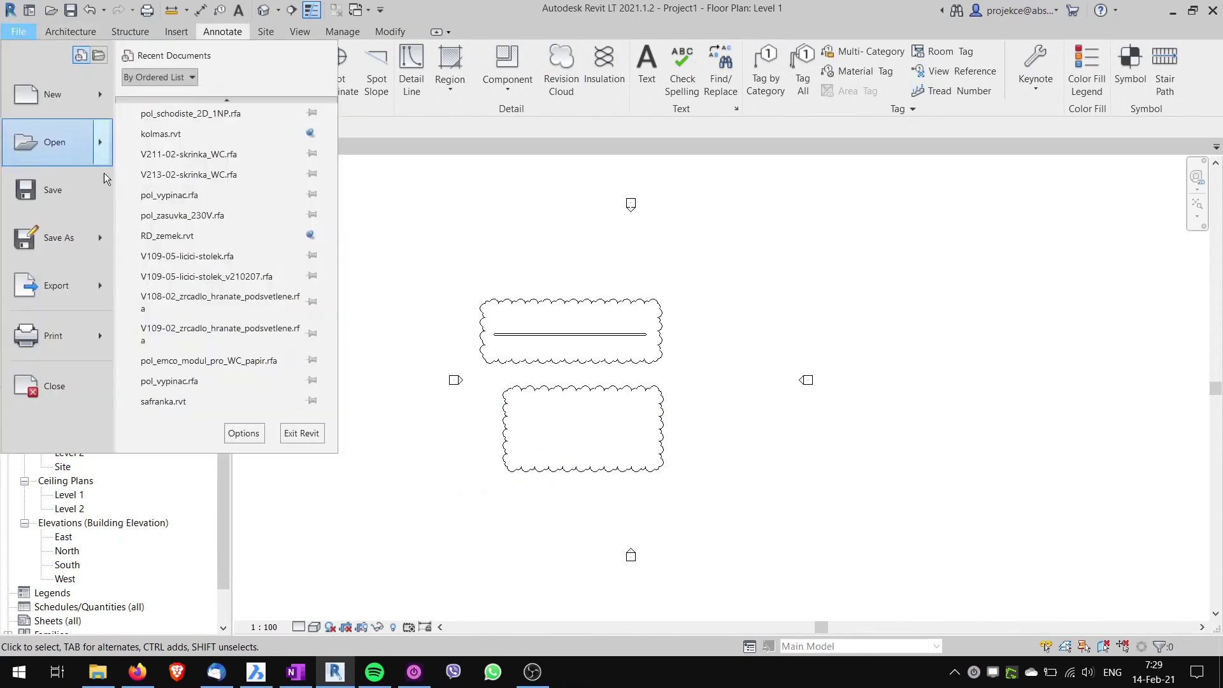
{"action": "left_click", "coordinate": [245, 435]}
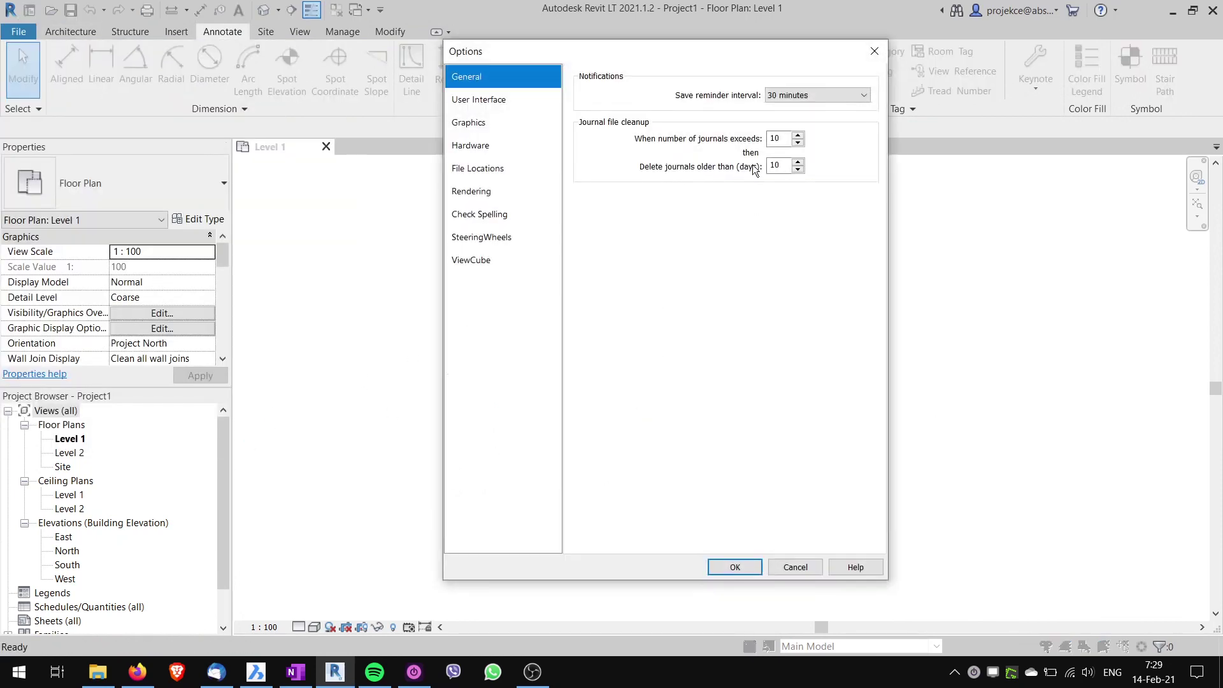
{"action": "left_click", "coordinate": [479, 99]}
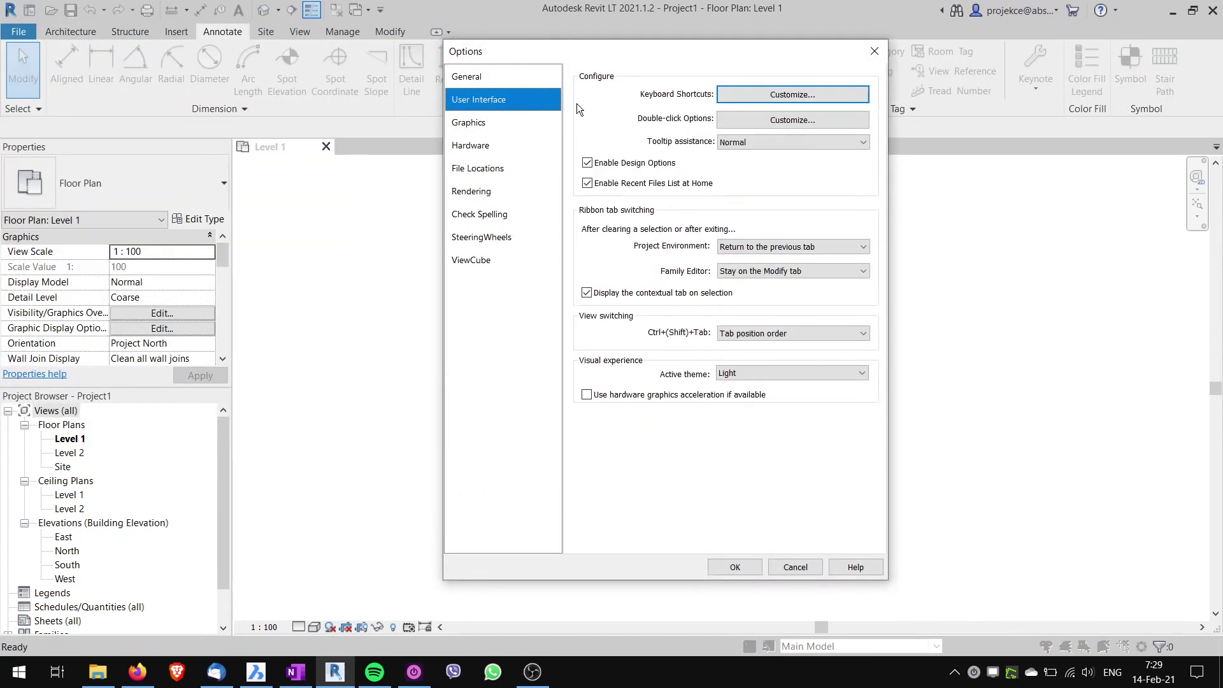
{"action": "left_click", "coordinate": [780, 94]}
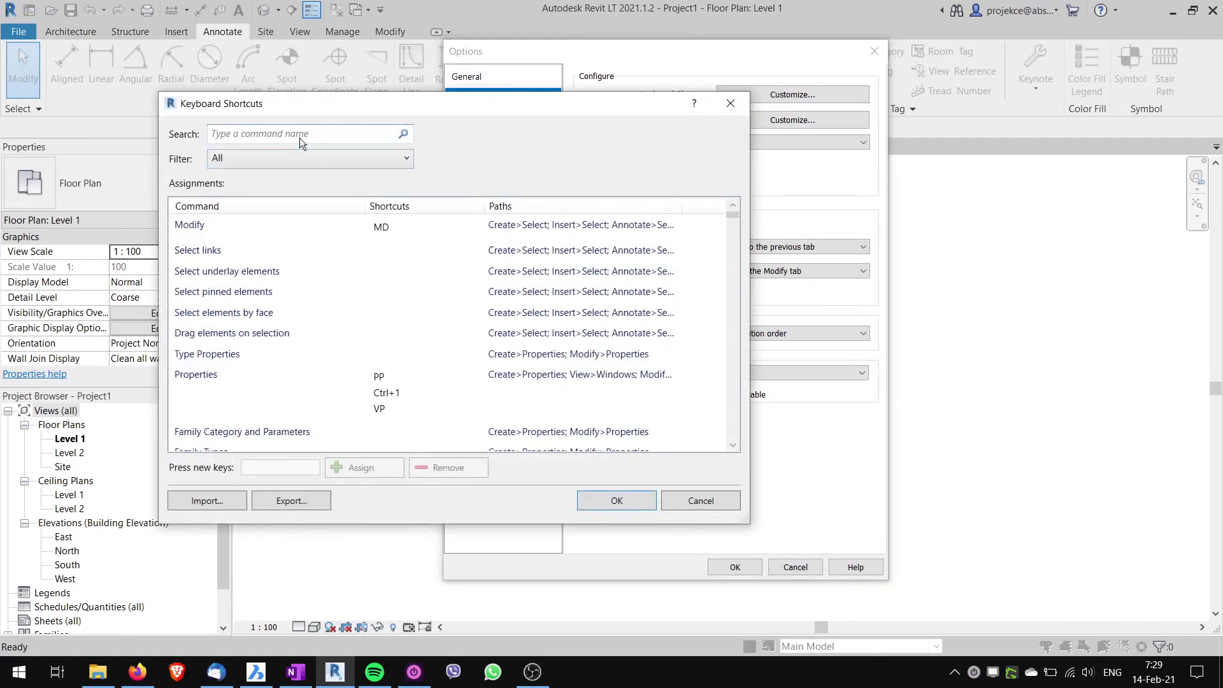
Assign RP to Paint:Remove Paint, accepting the duplicate-shortcut warning, and save
{"action": "type", "text": "remov"}
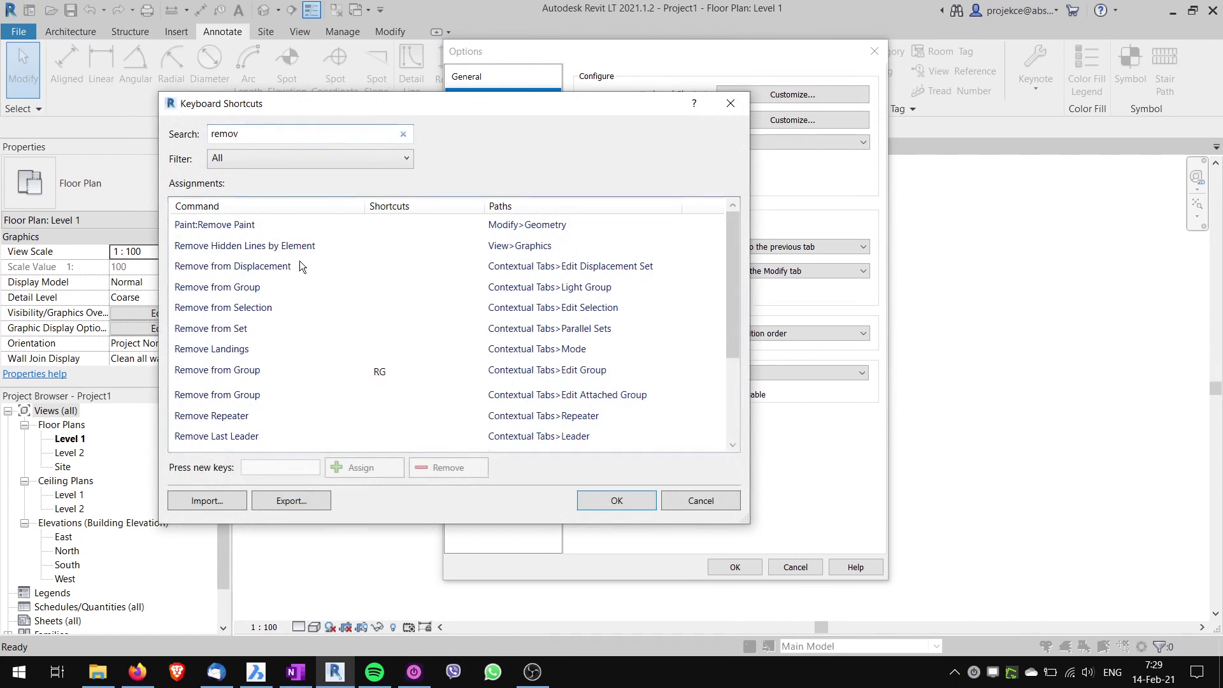
{"action": "left_click", "coordinate": [229, 229]}
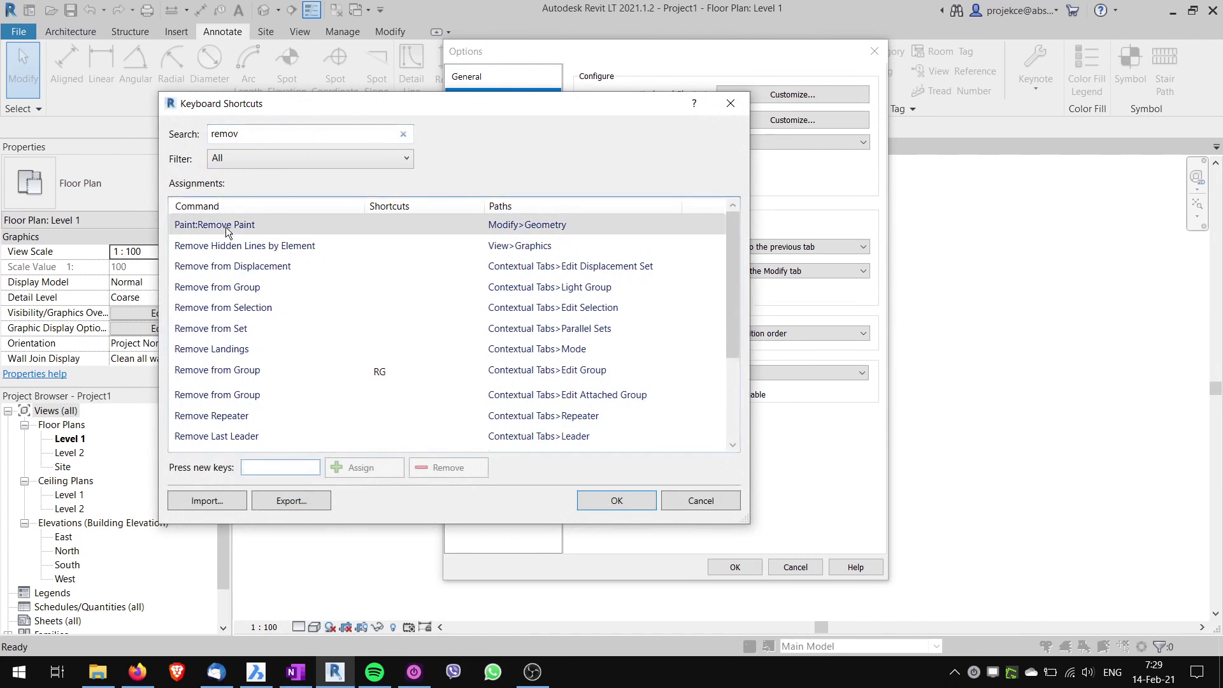
{"action": "left_click", "coordinate": [260, 466]}
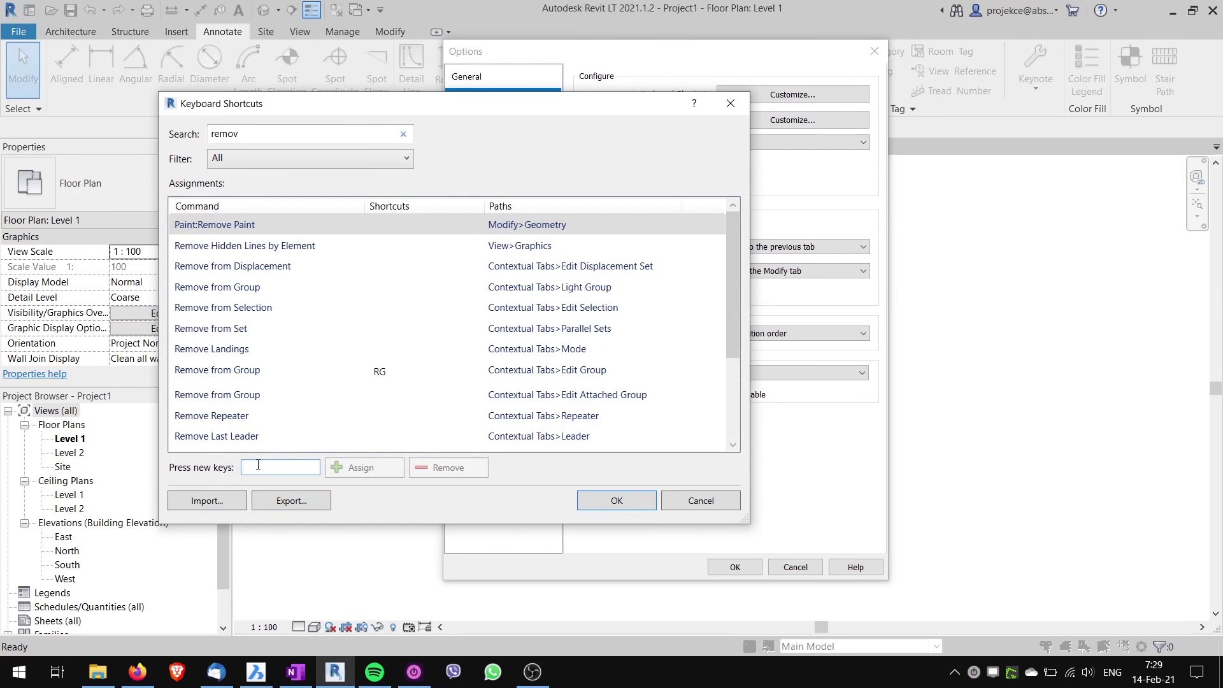
{"action": "type", "text": "RP"}
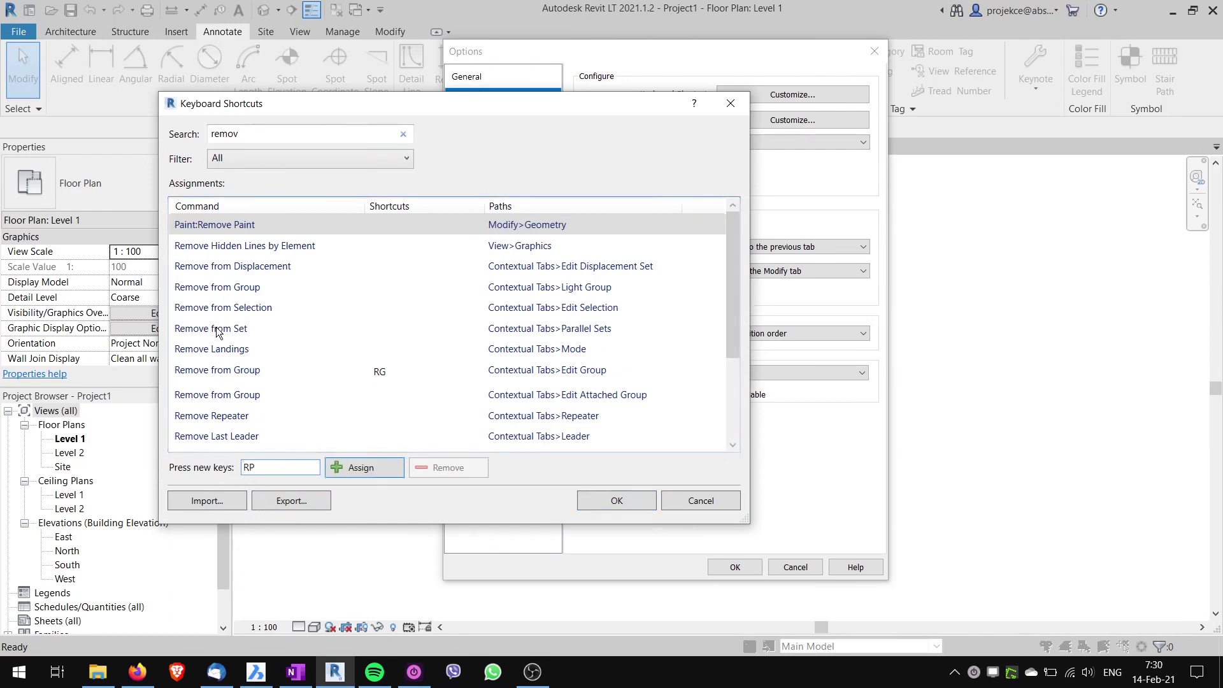
{"action": "left_click", "coordinate": [352, 469]}
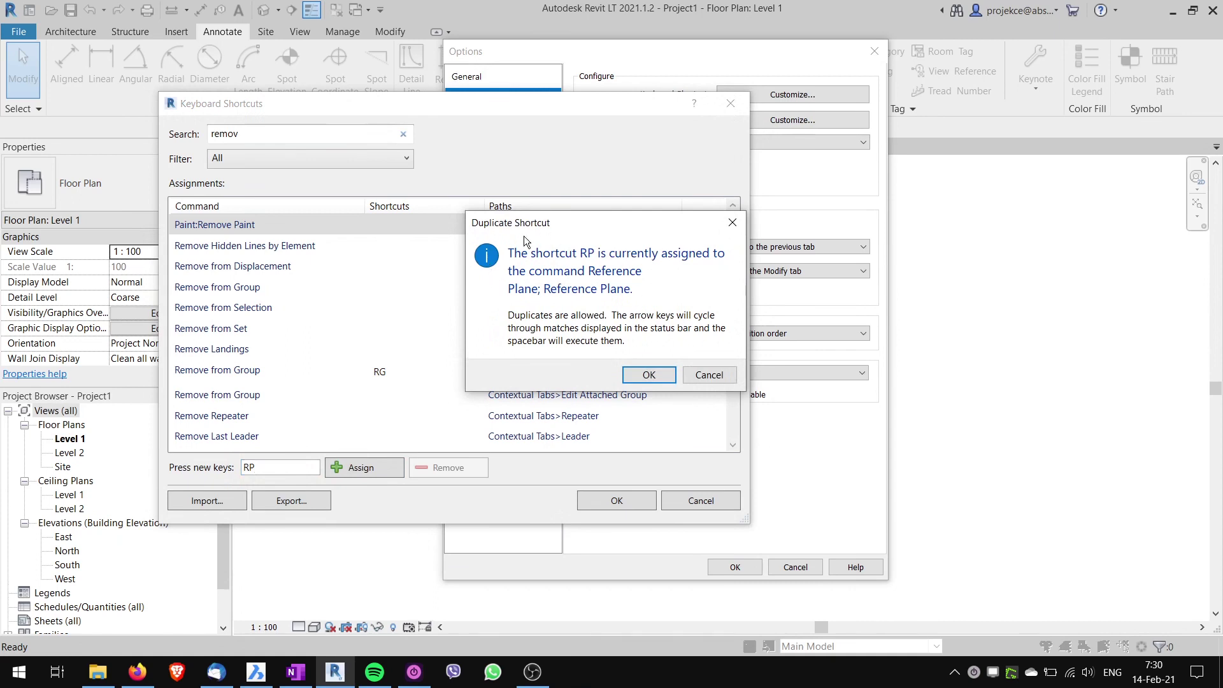
{"action": "left_click", "coordinate": [647, 375]}
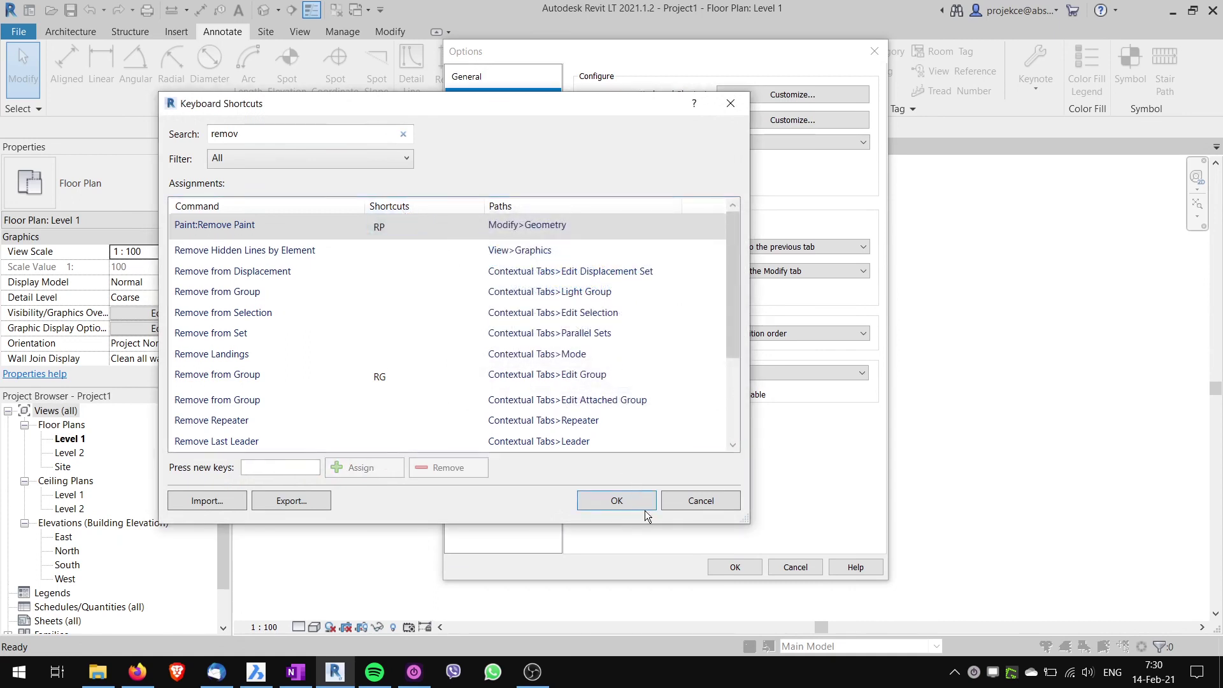
{"action": "left_click", "coordinate": [616, 502]}
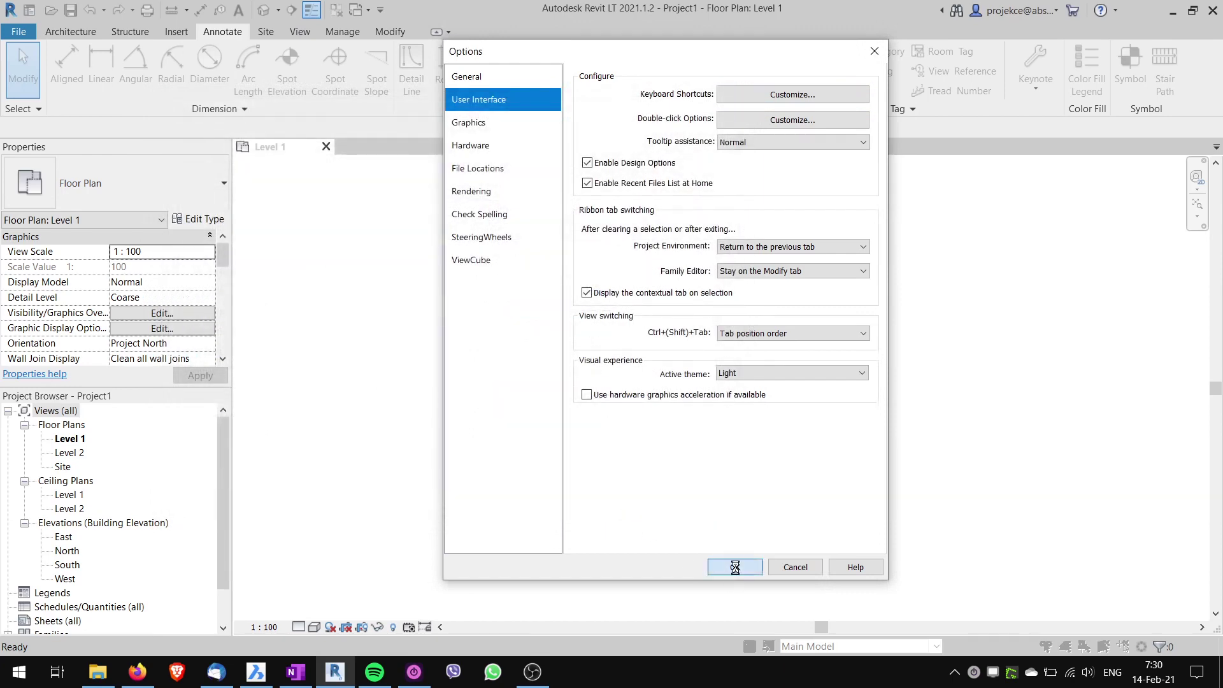
Type RP and cycle between the Reference Plane and Remove Paint matches
{"action": "left_click", "coordinate": [735, 567]}
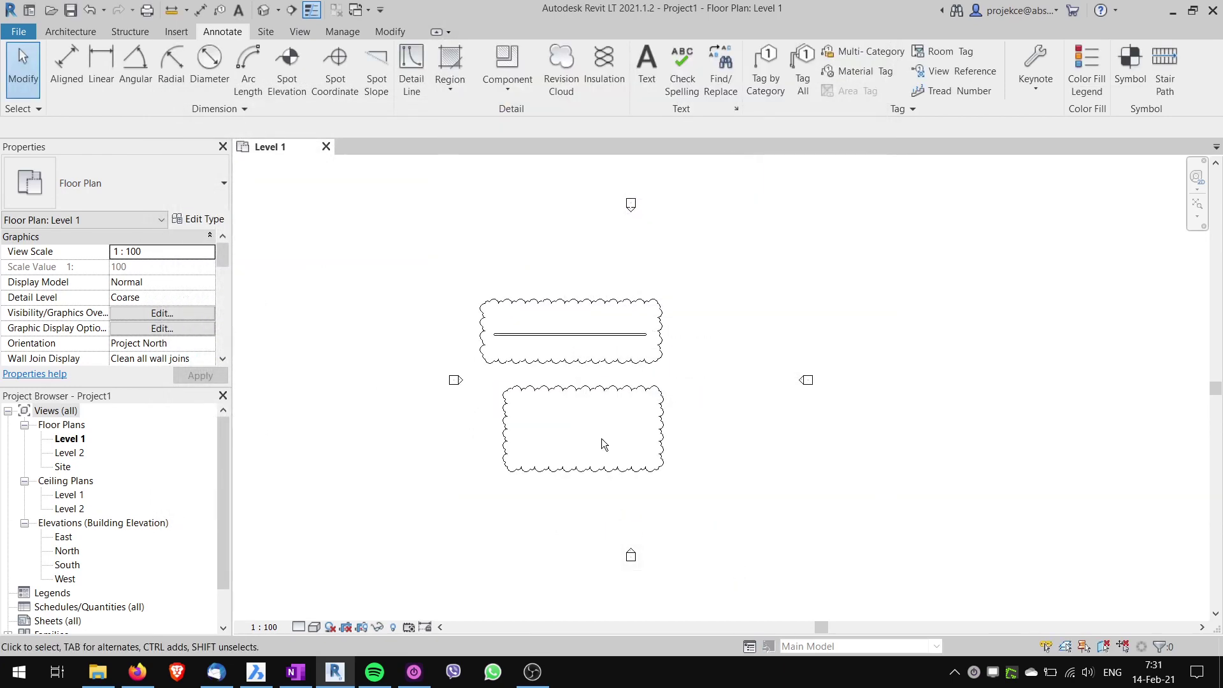
{"action": "key", "text": "r"}
{"action": "key", "text": "r"}
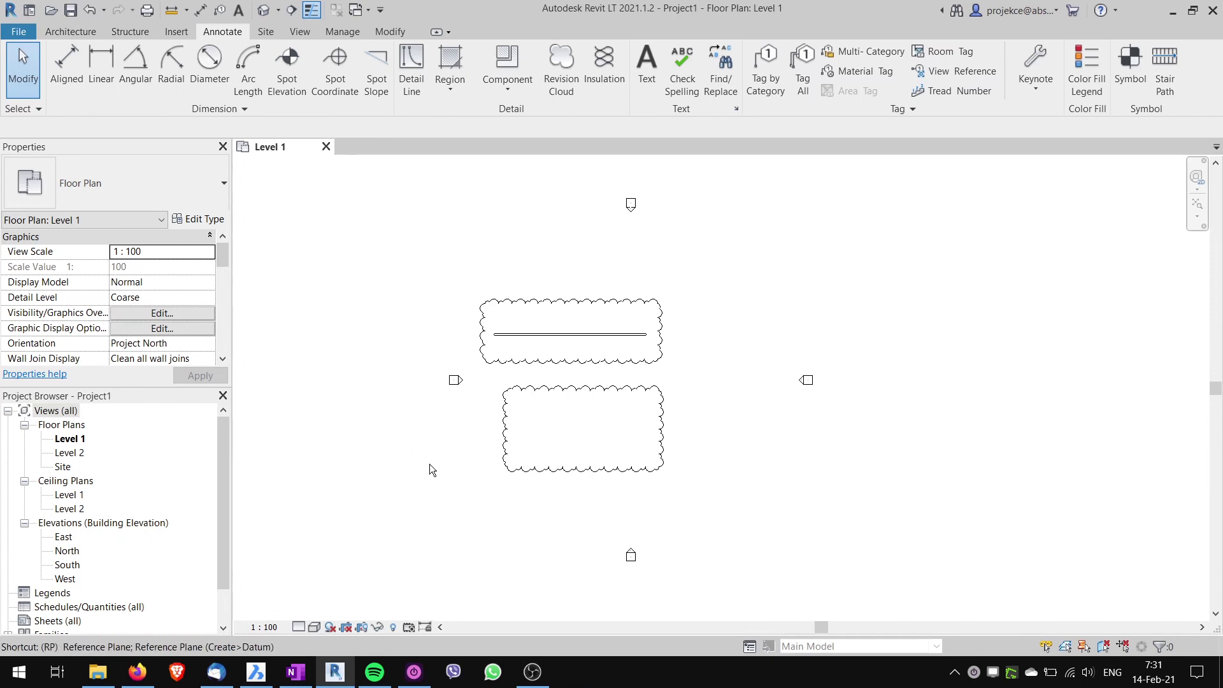
{"action": "key", "text": "Down"}
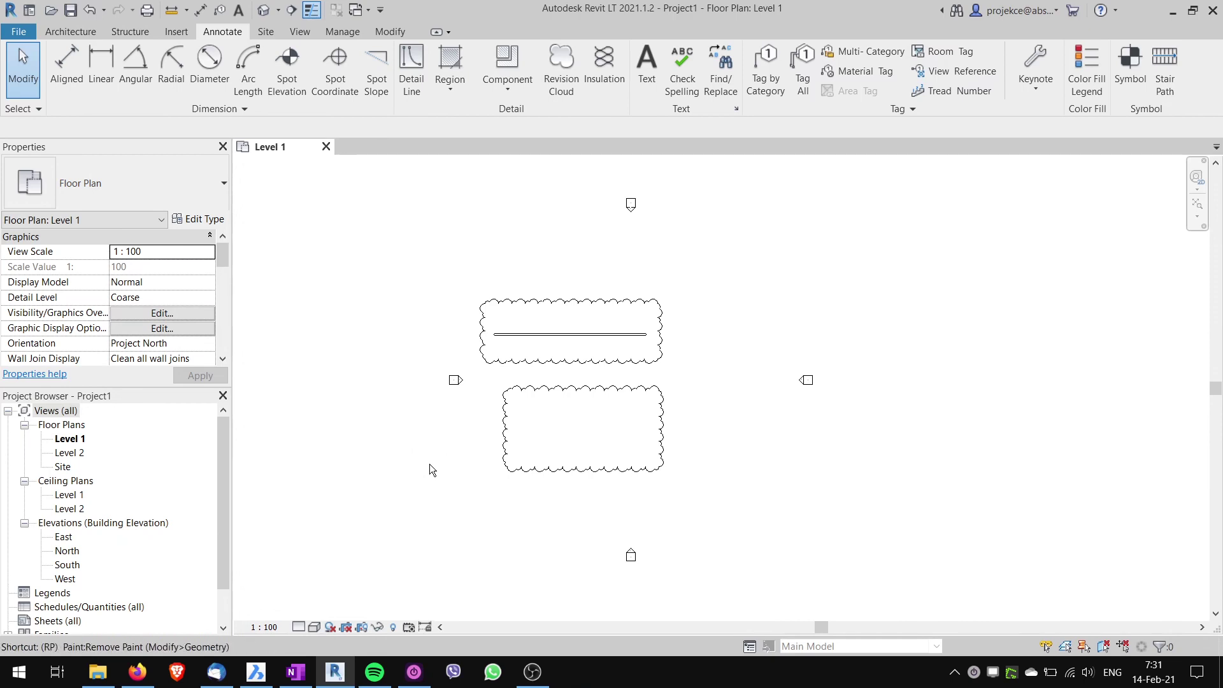
{"action": "key", "text": "Down"}
{"action": "key", "text": "Down"}
{"action": "key", "text": "Down"}
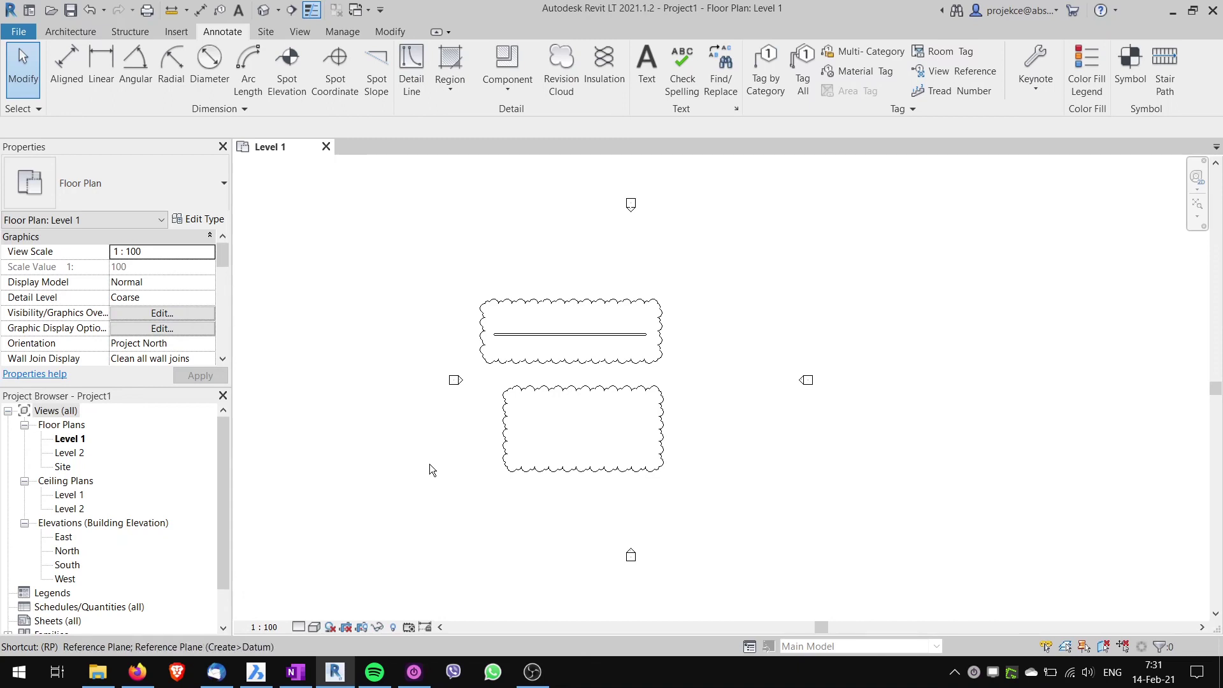
{"action": "key", "text": "Down"}
{"action": "key", "text": "Down"}
{"action": "key", "text": "Down"}
{"action": "key", "text": "Down"}
{"action": "key", "text": "Down"}
{"action": "key", "text": "Down"}
{"action": "key", "text": "Down"}
{"action": "key", "text": "Down"}
{"action": "key", "text": "Down"}
{"action": "key", "text": "Down"}
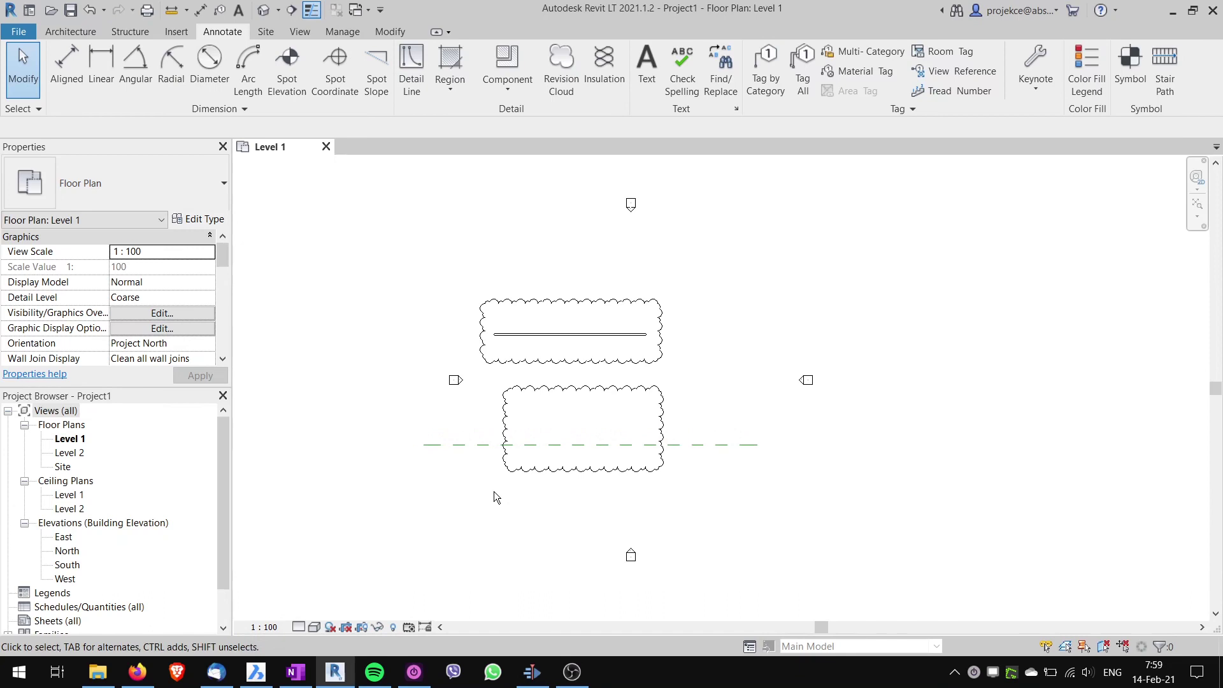
{"action": "key", "text": "r"}
{"action": "key", "text": "p"}
{"action": "key", "text": "Down"}
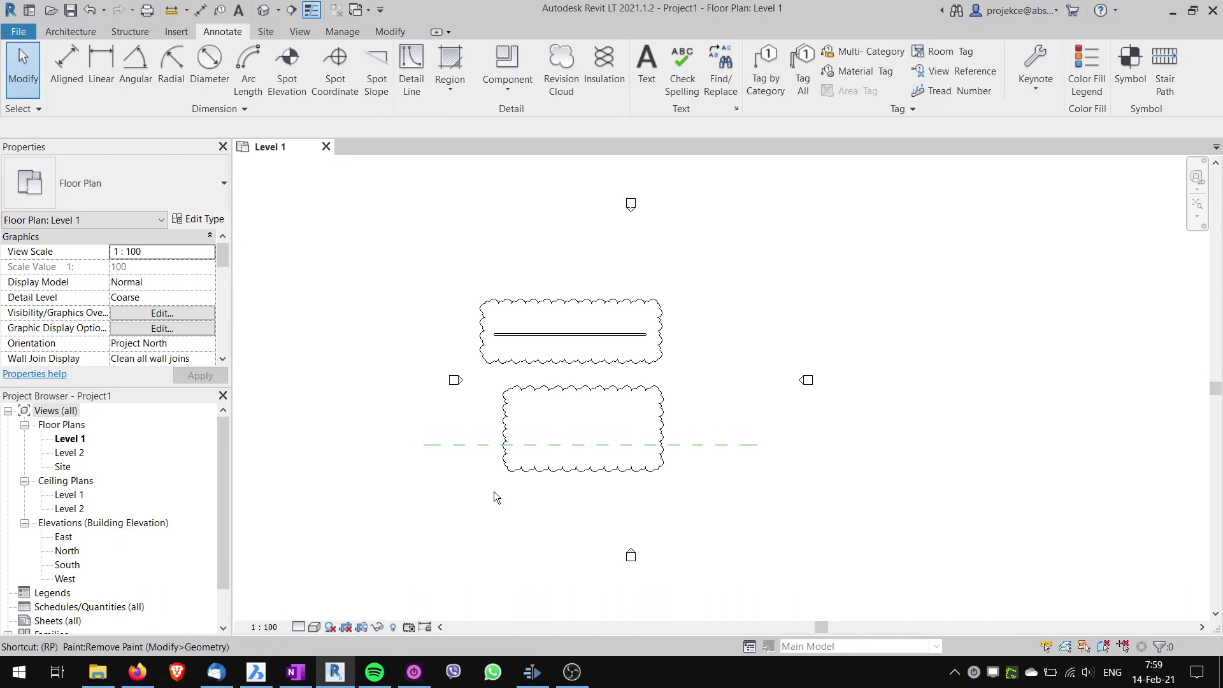
{"action": "key", "text": "Down"}
{"action": "key", "text": "Down"}
{"action": "key", "text": "Down"}
{"action": "key", "text": "Down"}
{"action": "key", "text": "Down"}
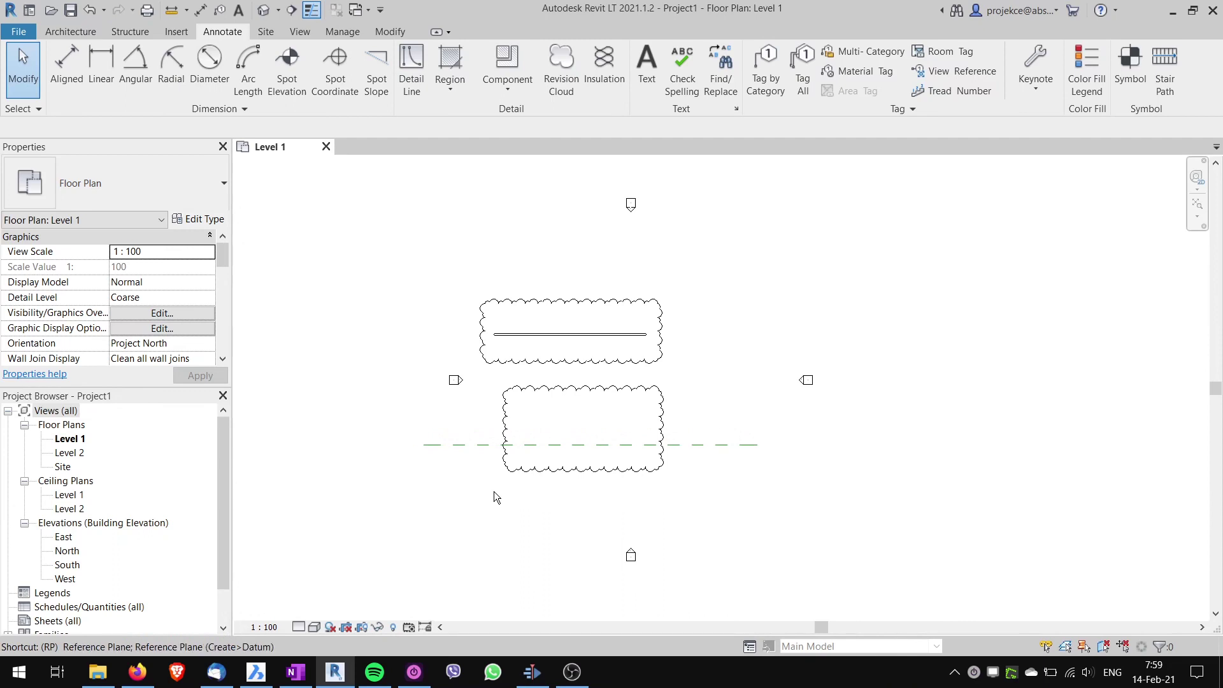
Draw a horizontal reference plane below the lower revision cloud
{"action": "key", "text": "space"}
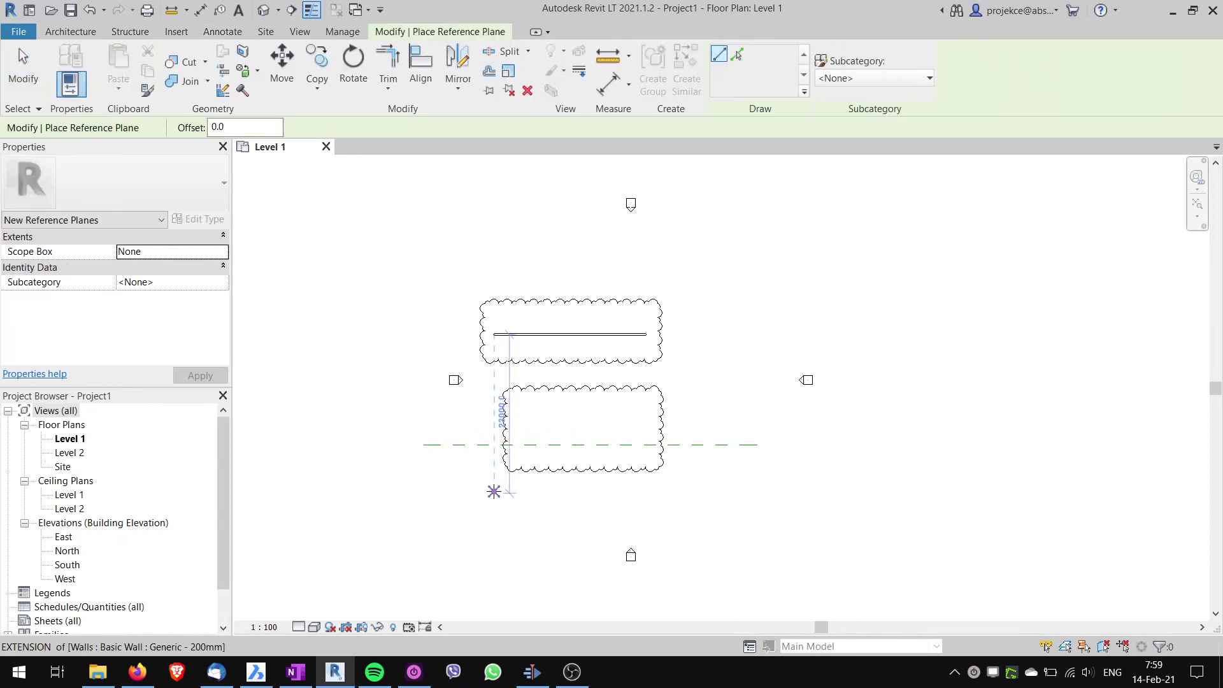
{"action": "left_click", "coordinate": [418, 480]}
{"action": "left_click", "coordinate": [789, 486]}
{"action": "key", "text": "Escape"}
{"action": "key", "text": "Escape"}
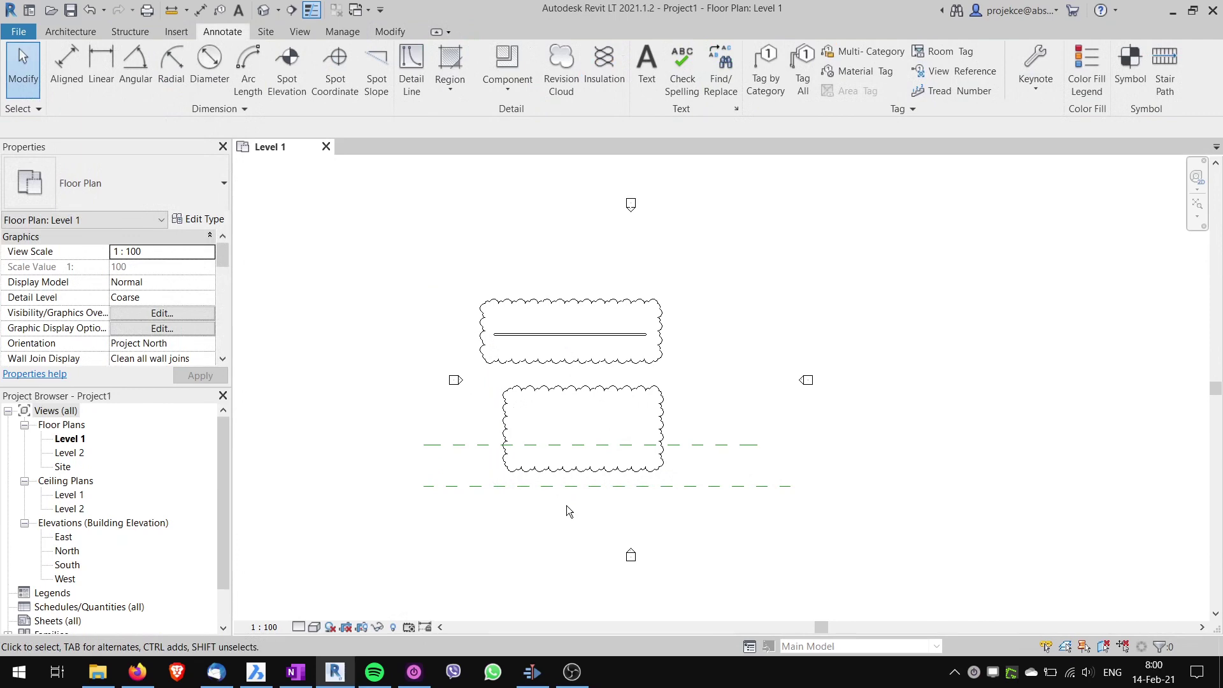
Open shortcuts with KS, search 'remove', and delete RP from Paint:Remove Paint
{"action": "key", "text": "k"}
{"action": "key", "text": "s"}
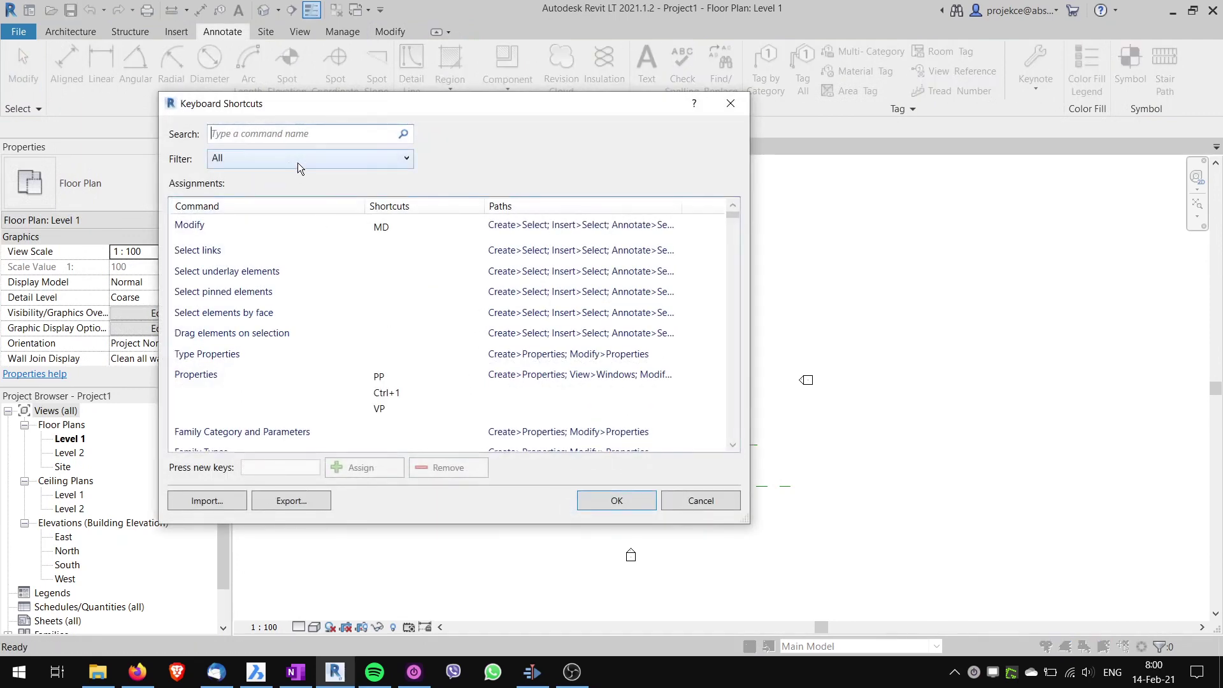
{"action": "type", "text": "remove"}
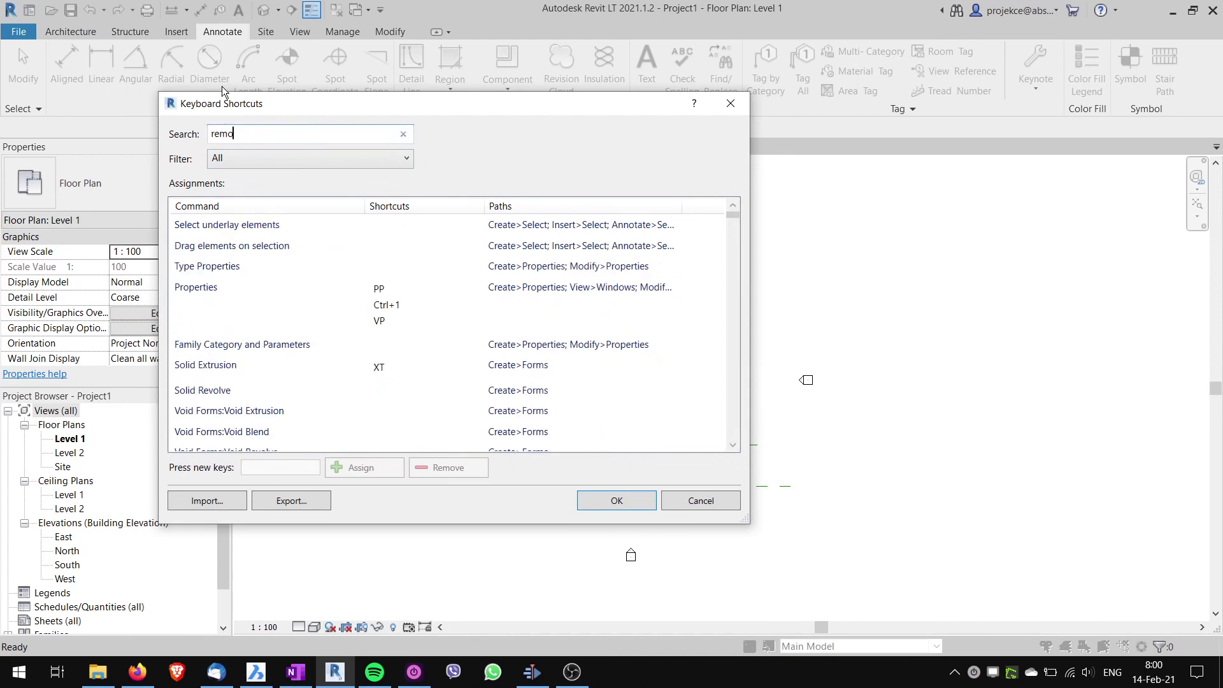
{"action": "left_click", "coordinate": [395, 229]}
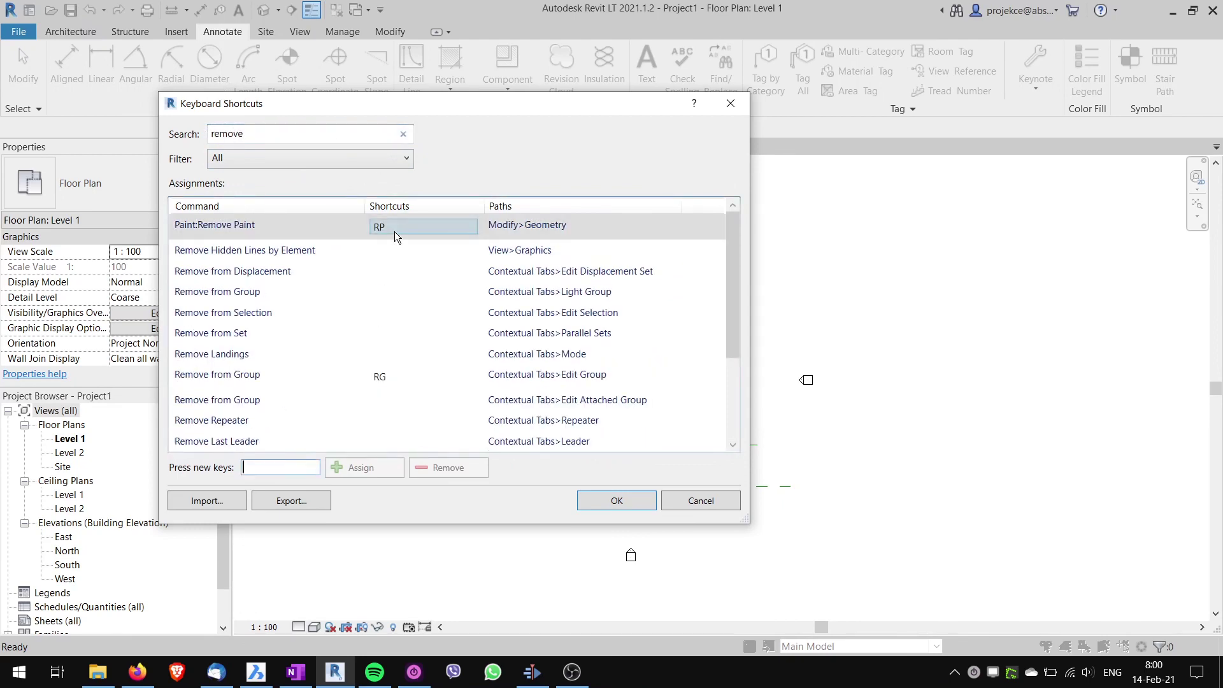
{"action": "left_click", "coordinate": [438, 469]}
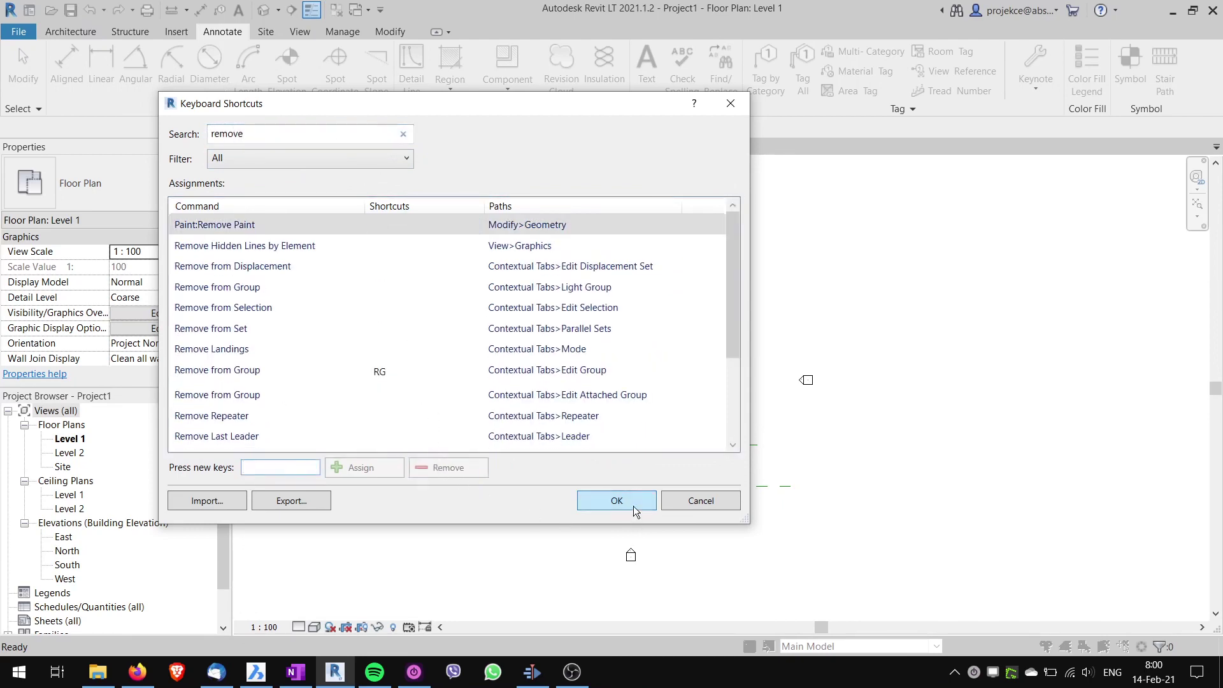
{"action": "left_click", "coordinate": [617, 501]}
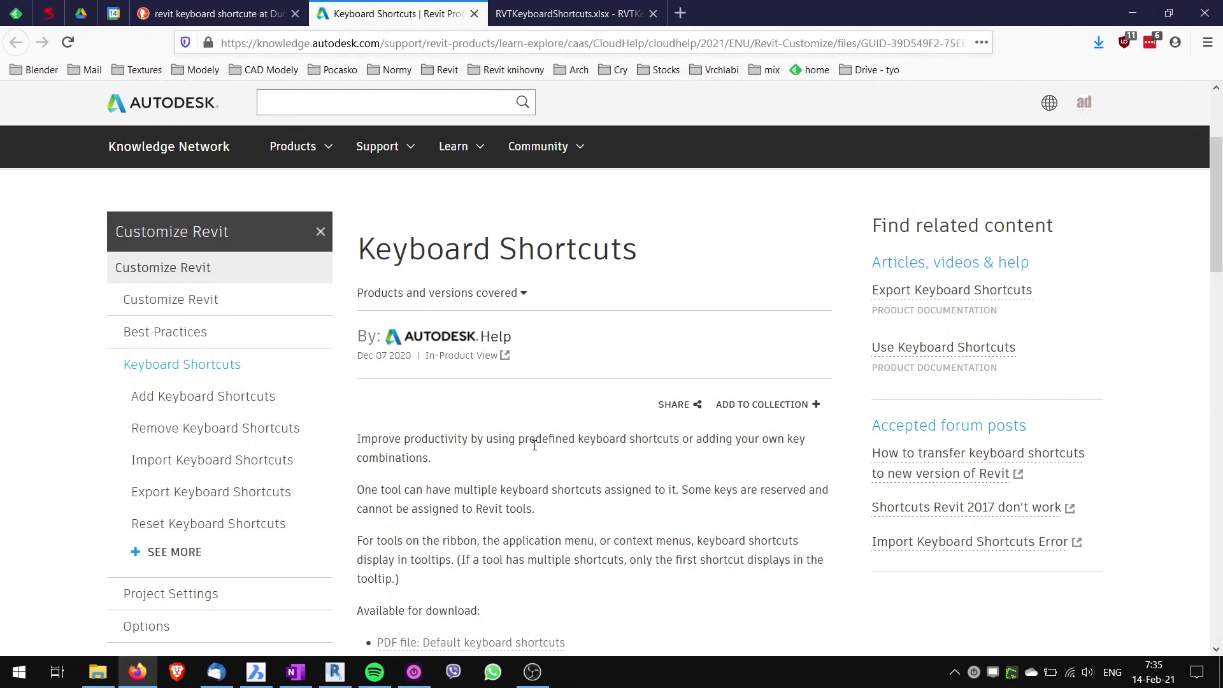
Scroll the Keyboard Shortcuts help page down to the PDF and XLS download links
{"action": "scroll", "coordinate": [468, 344], "scroll_direction": "down", "scroll_amount": 2}
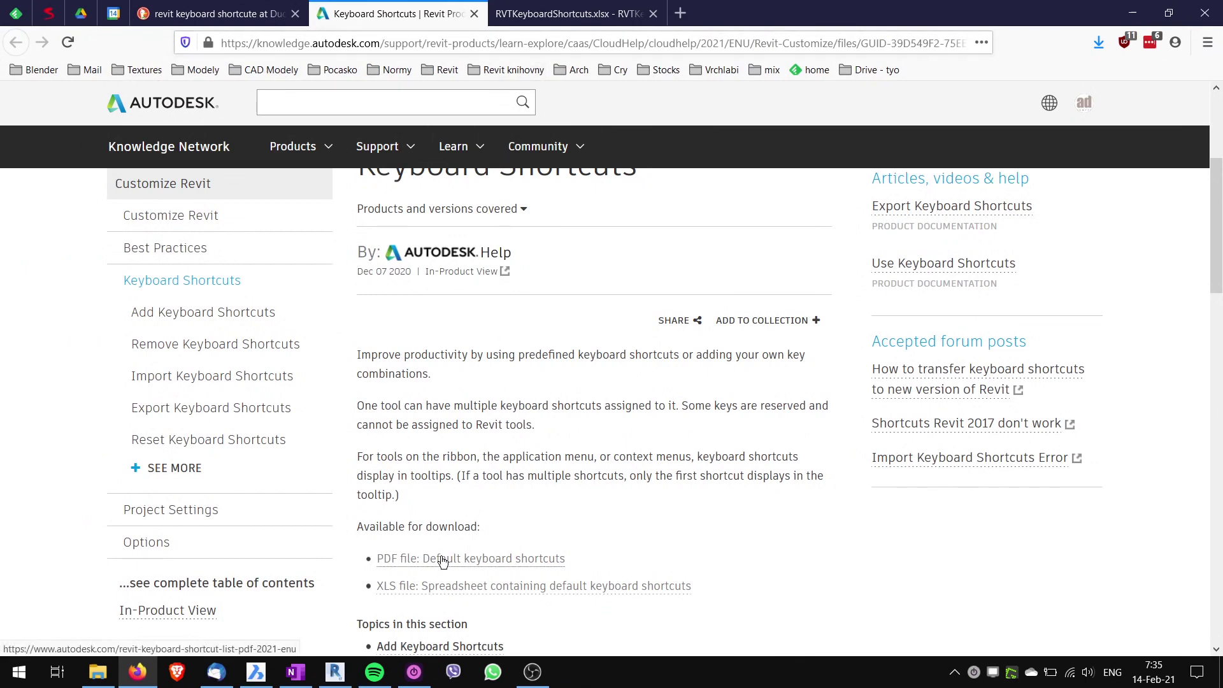
Confirm in the default shortcuts PDF that RP belongs to Reference Plane, then return to Revit's Level 1 plan
{"action": "left_click", "coordinate": [549, 17]}
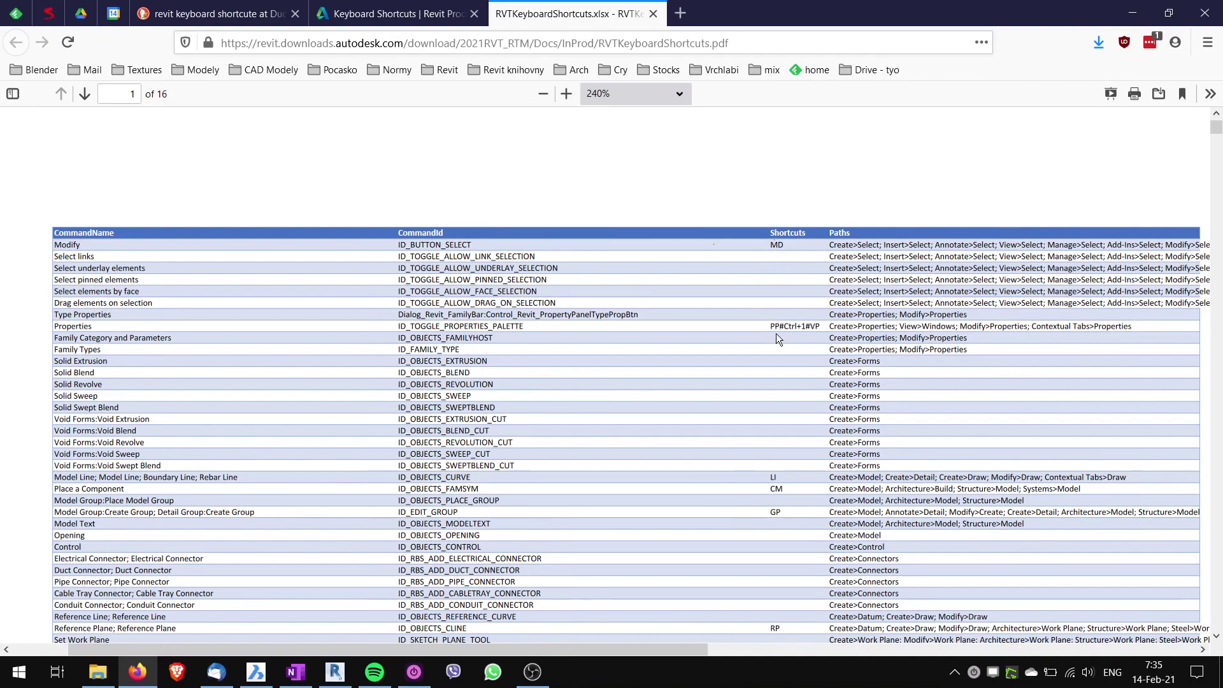
{"action": "scroll", "coordinate": [763, 357], "scroll_direction": "down", "scroll_amount": 6}
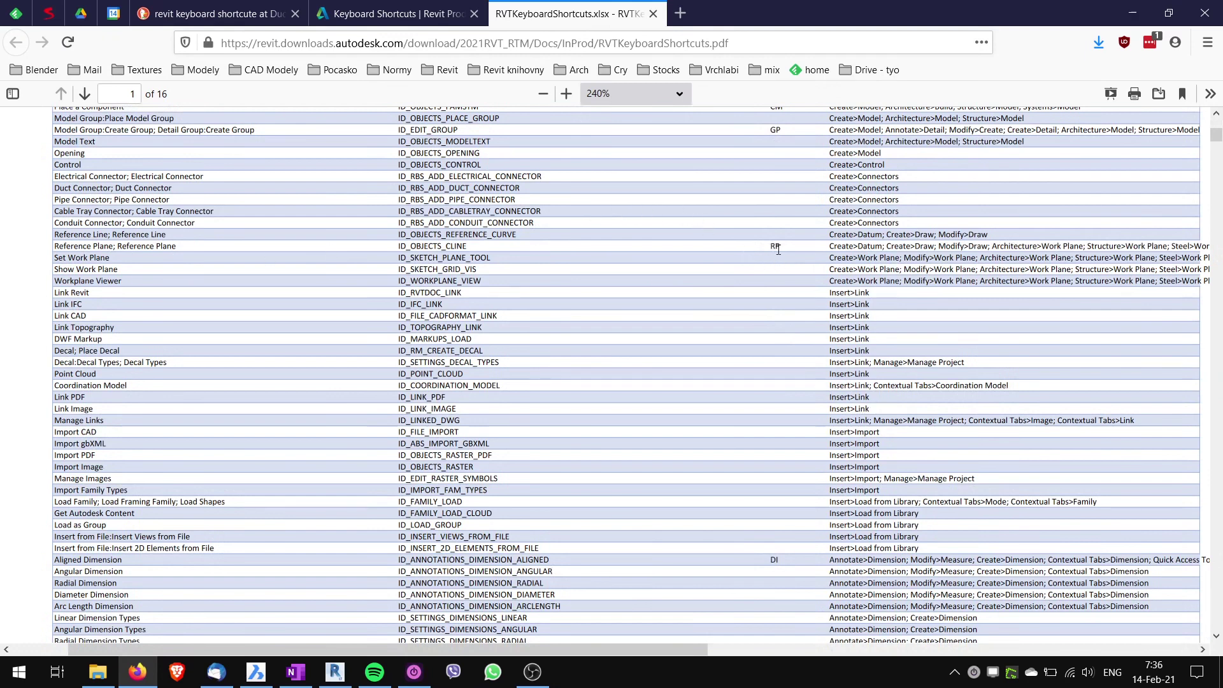
{"action": "key", "text": "alt+Tab"}
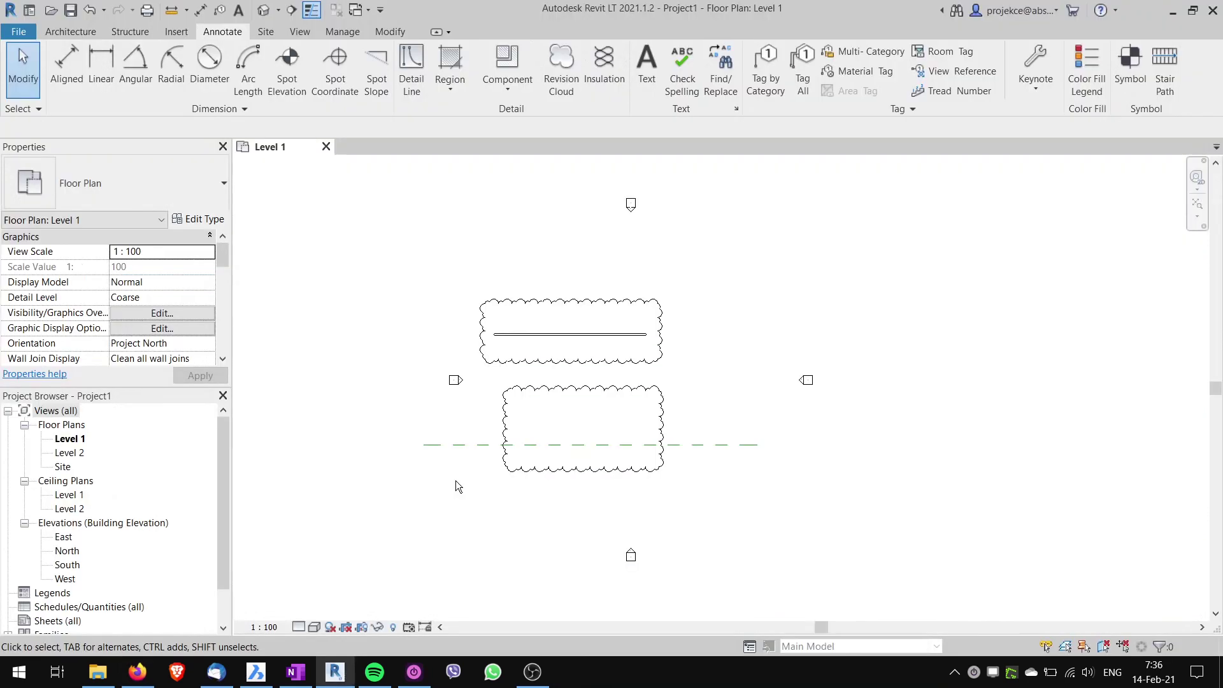